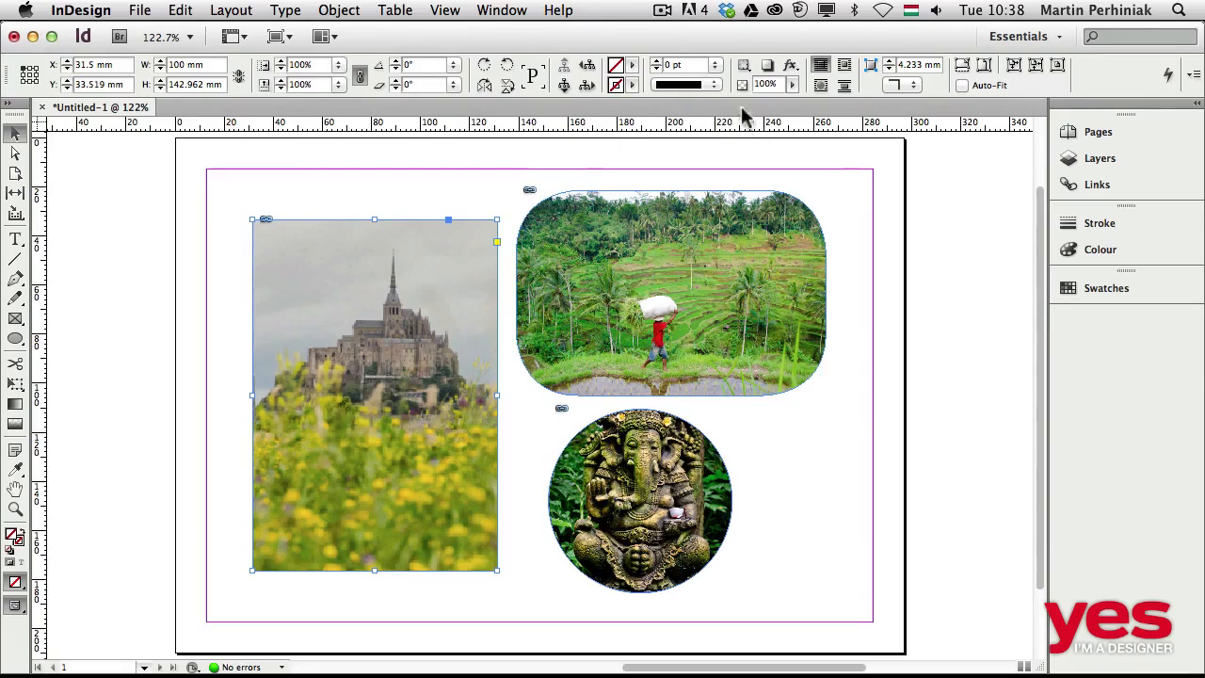
# Add a Basic Feather effect to the castle image and turn on its preview, keeping the image in view.
pyautogui.click(794, 70)
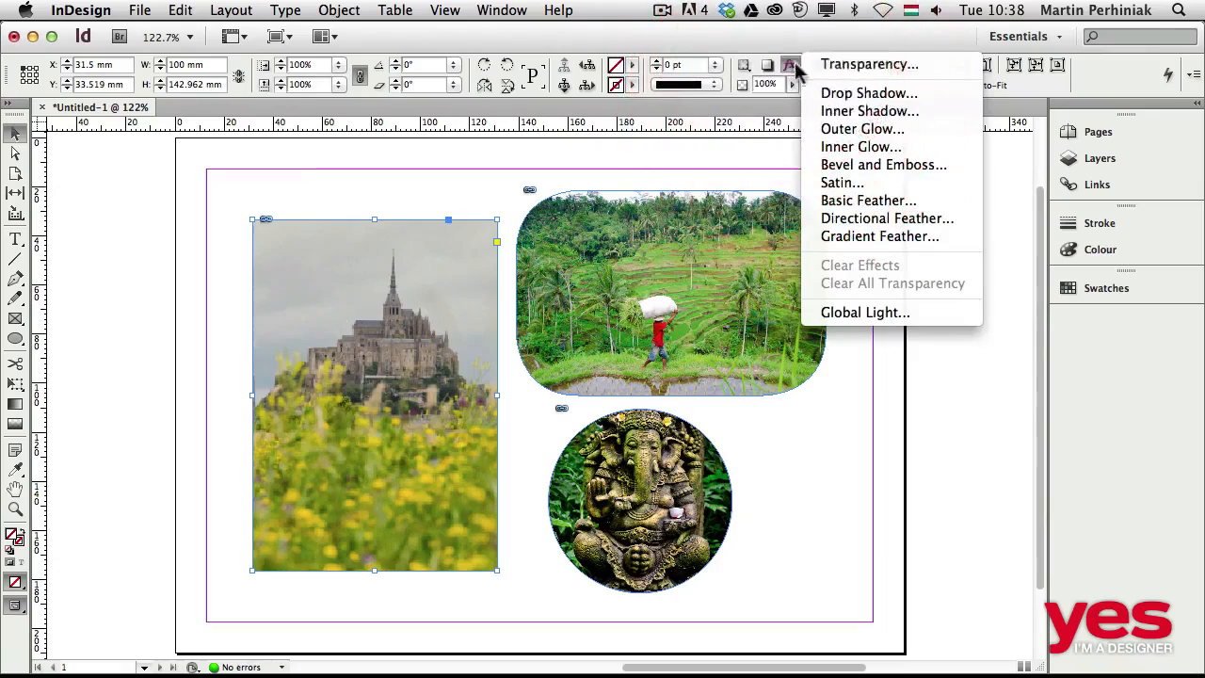
pyautogui.click(867, 202)
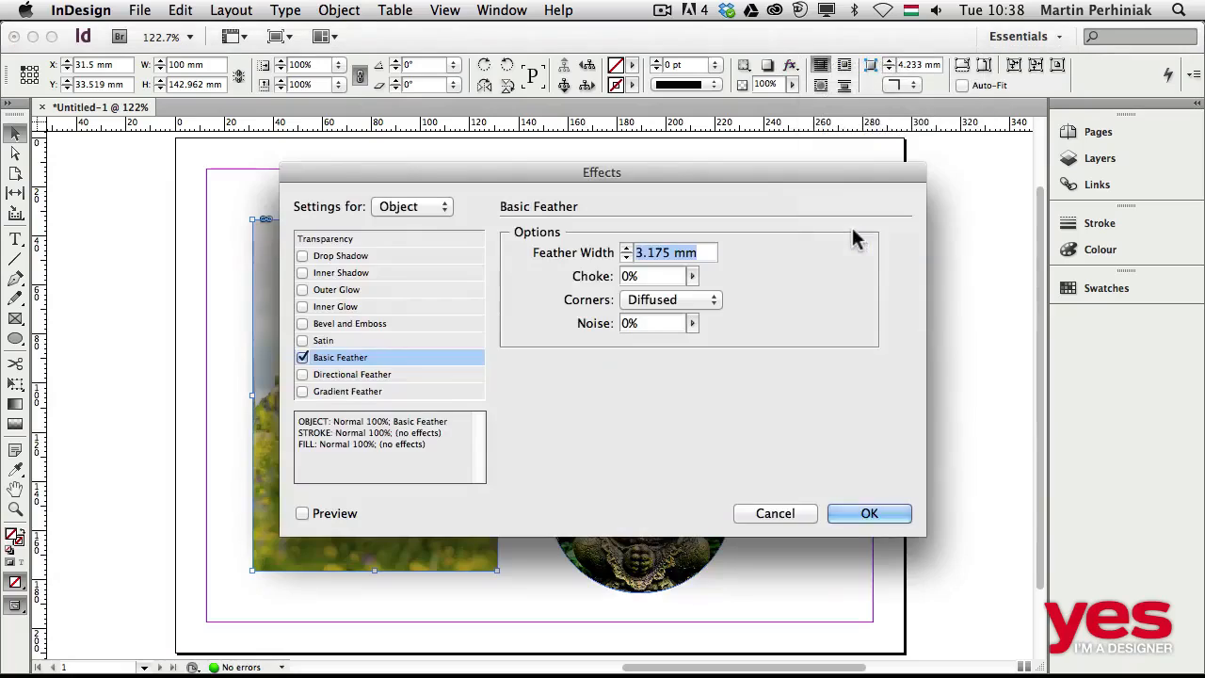
pyautogui.click(301, 514)
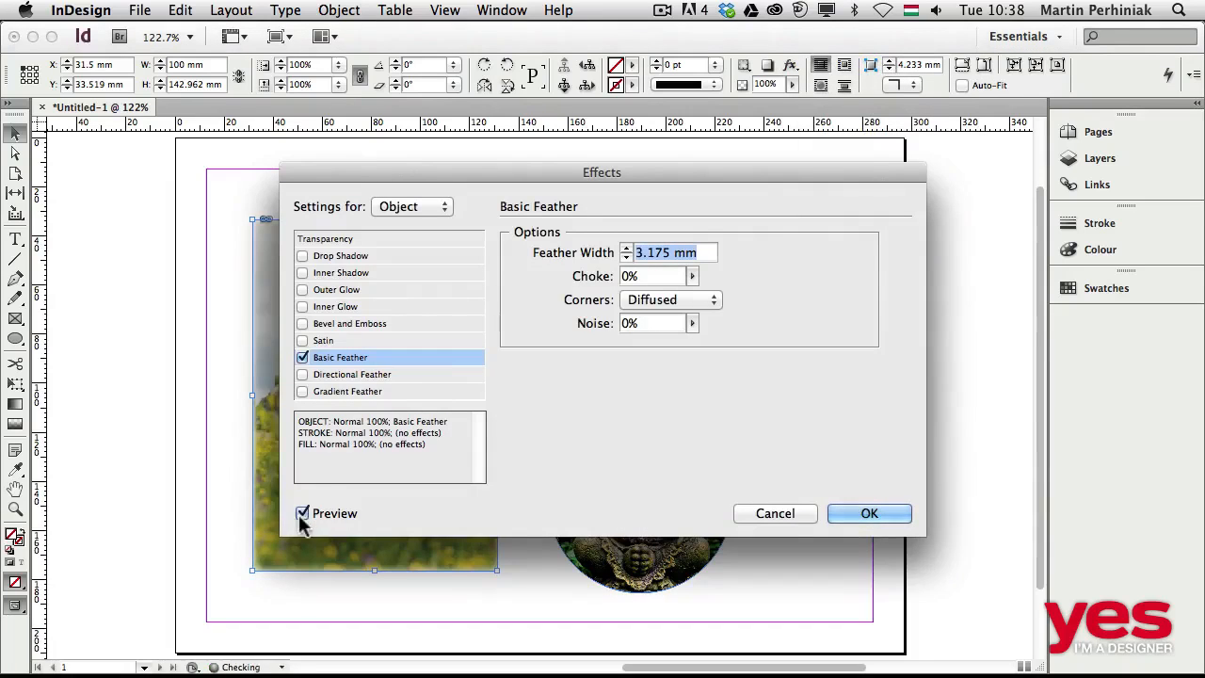
pyautogui.moveTo(453, 178); pyautogui.dragTo(696, 128)
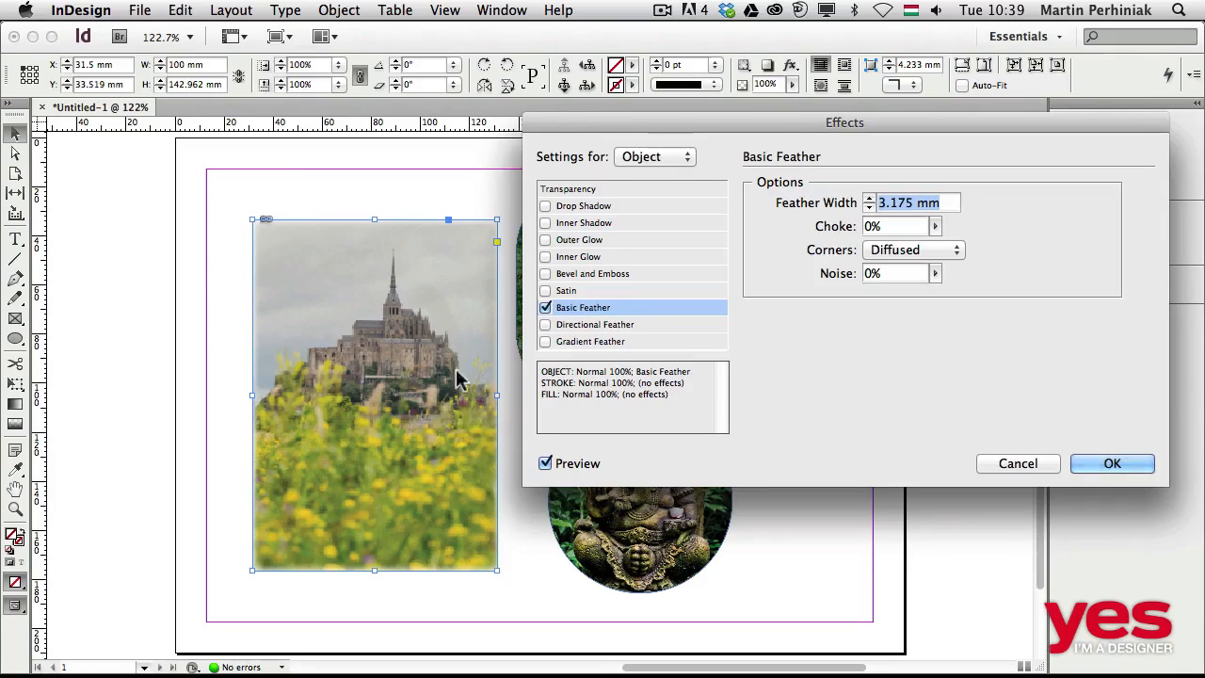
# Set the castle image's feather width to 19 mm.
pyautogui.click(867, 196)
pyautogui.click(867, 197)
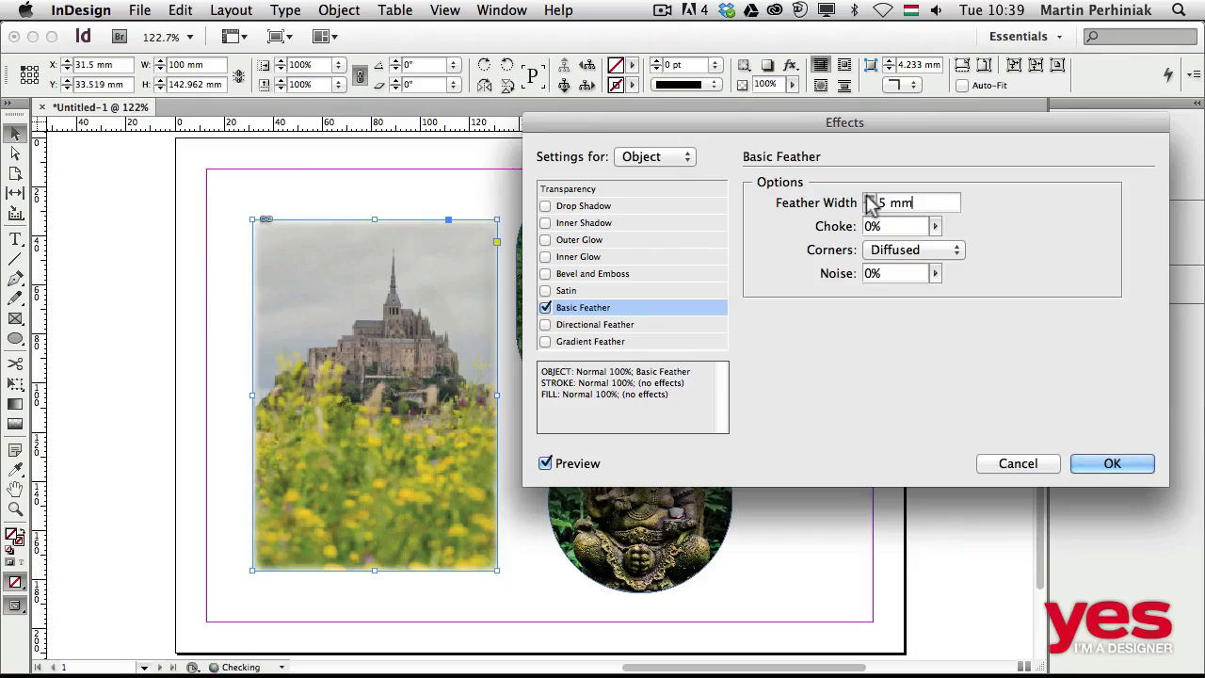
pyautogui.click(867, 196)
pyautogui.click(868, 196)
pyautogui.click(867, 197)
pyautogui.click(867, 198)
pyautogui.click(867, 198)
pyautogui.click(867, 198)
pyautogui.click(866, 197)
pyautogui.click(866, 197)
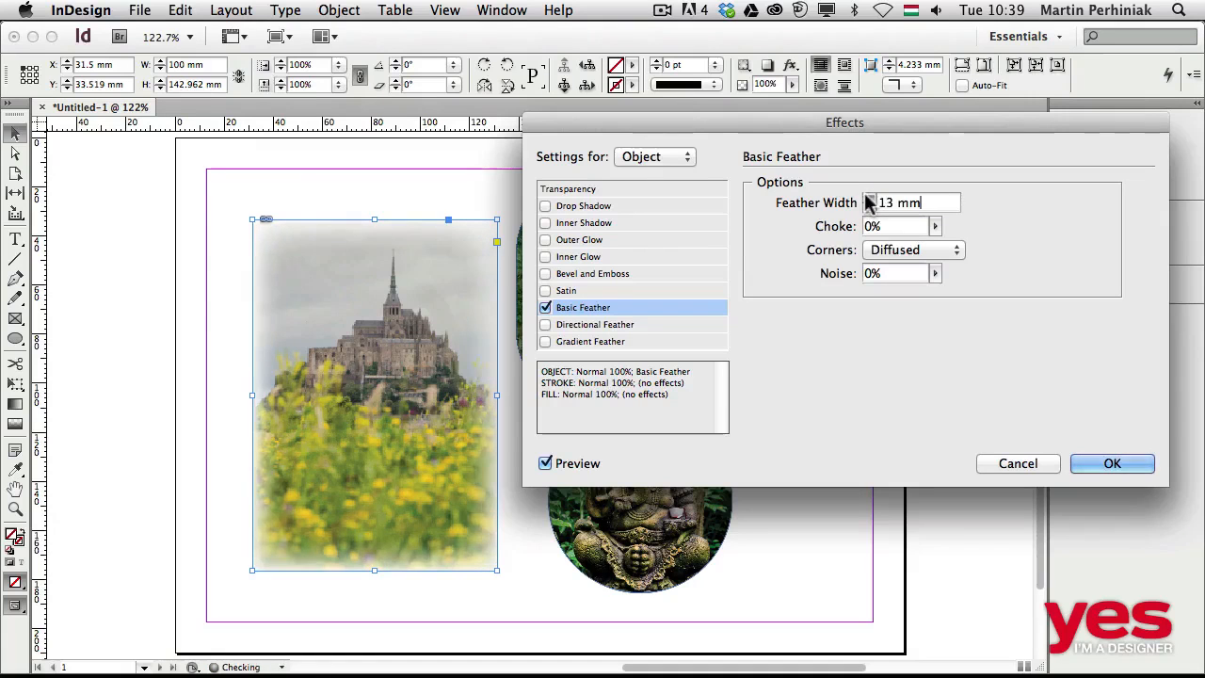
pyautogui.click(867, 196)
pyautogui.click(869, 197)
pyautogui.click(868, 197)
pyautogui.click(868, 198)
pyautogui.click(868, 198)
pyautogui.click(868, 198)
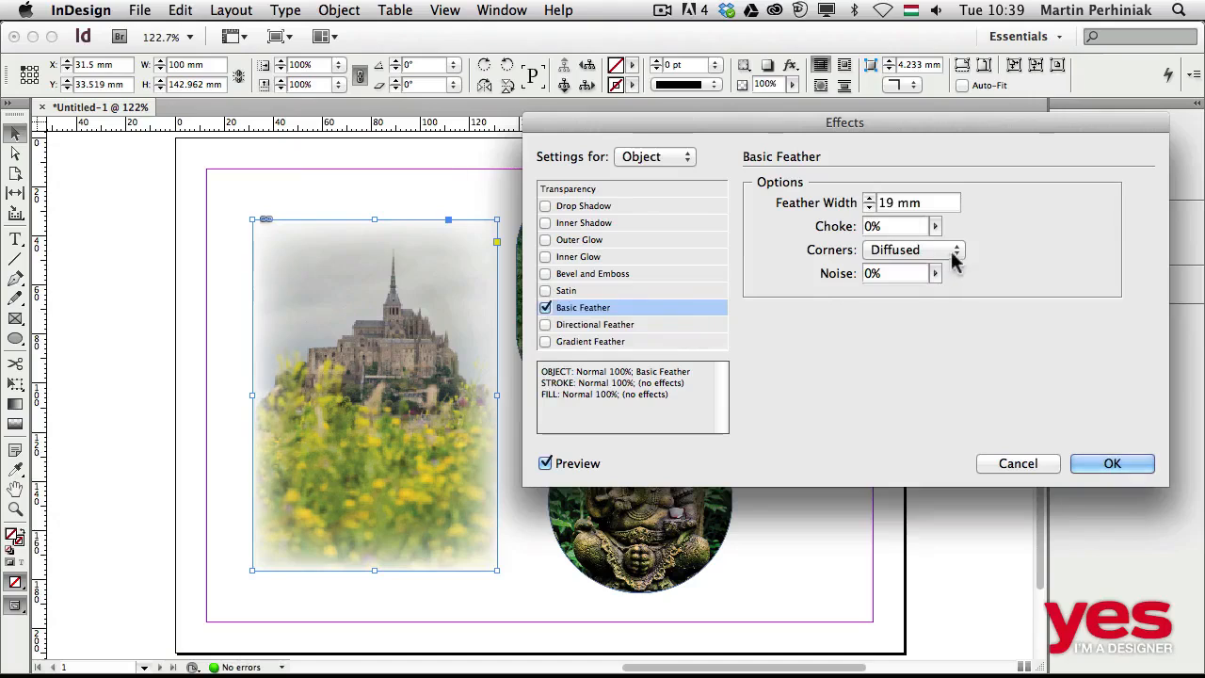
# Set the basic feather's choke to 10%, leaving noise at 0%.
pyautogui.click(934, 227)
pyautogui.moveTo(936, 248)
pyautogui.mouseDown()
pyautogui.moveTo(1060, 256)
pyautogui.moveTo(947, 251)
pyautogui.mouseUp()
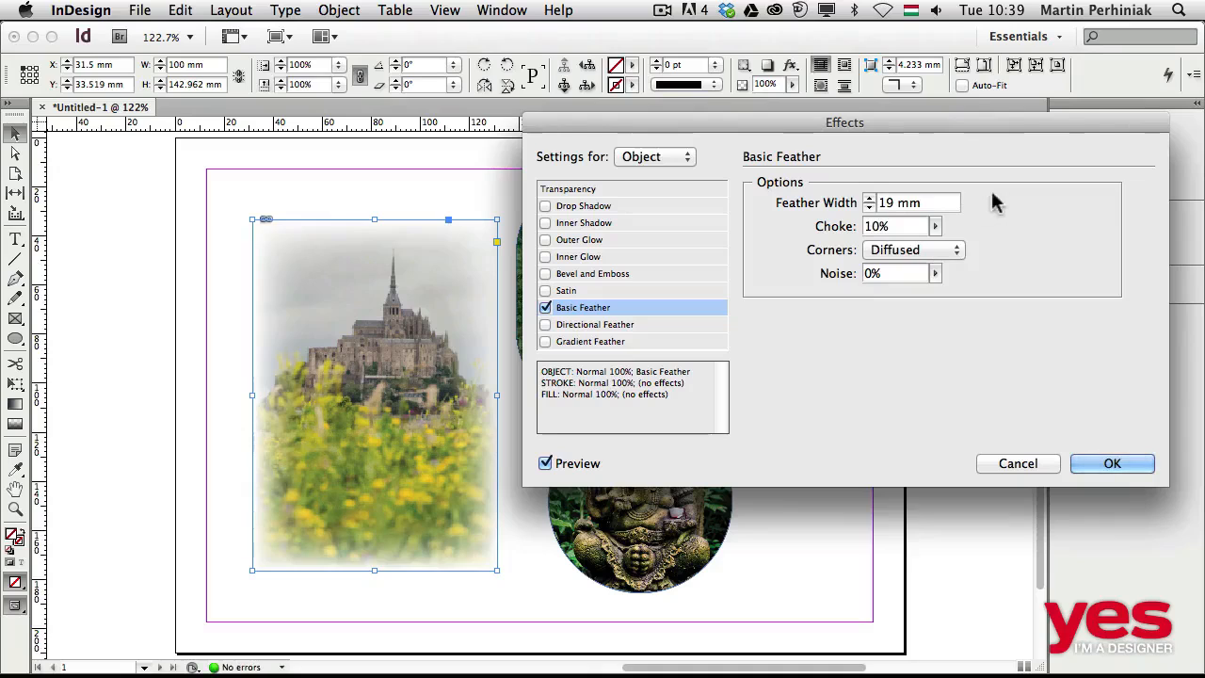
pyautogui.click(934, 275)
pyautogui.moveTo(962, 297); pyautogui.dragTo(866, 279)
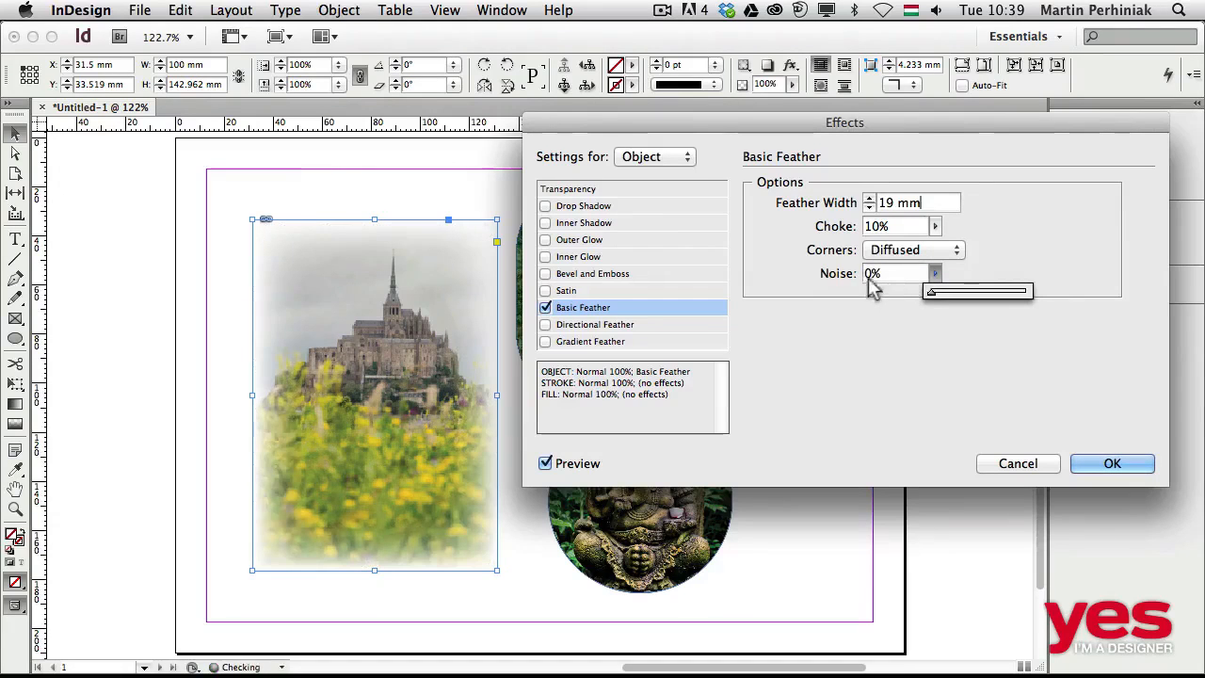
pyautogui.click(1001, 242)
# Try Rounded and Sharp corners on the castle image's feather, return to Diffused and apply the effect.
pyautogui.click(946, 250)
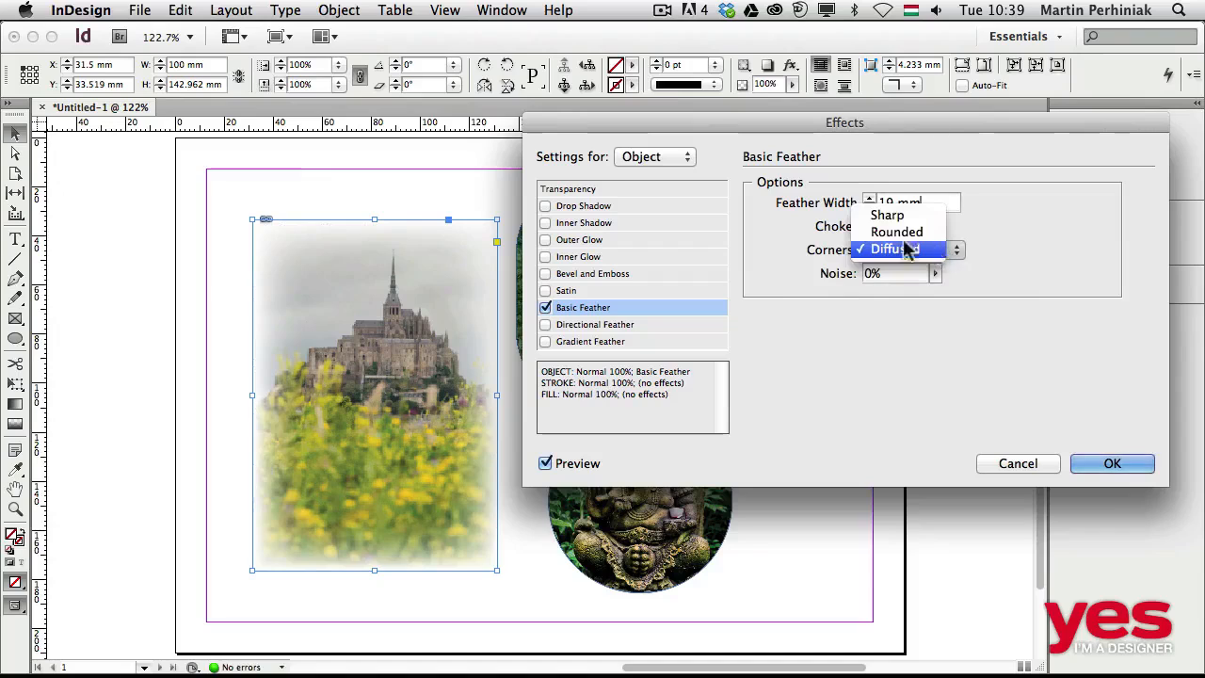
pyautogui.click(885, 233)
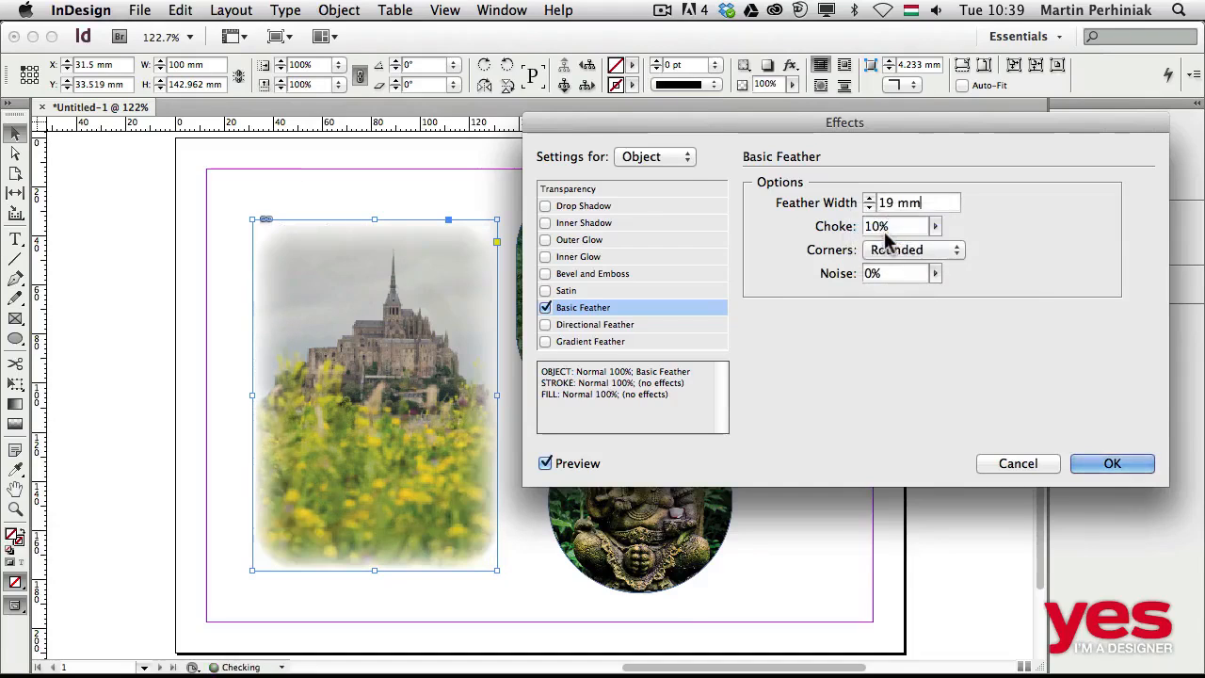
pyautogui.click(874, 251)
pyautogui.click(887, 233)
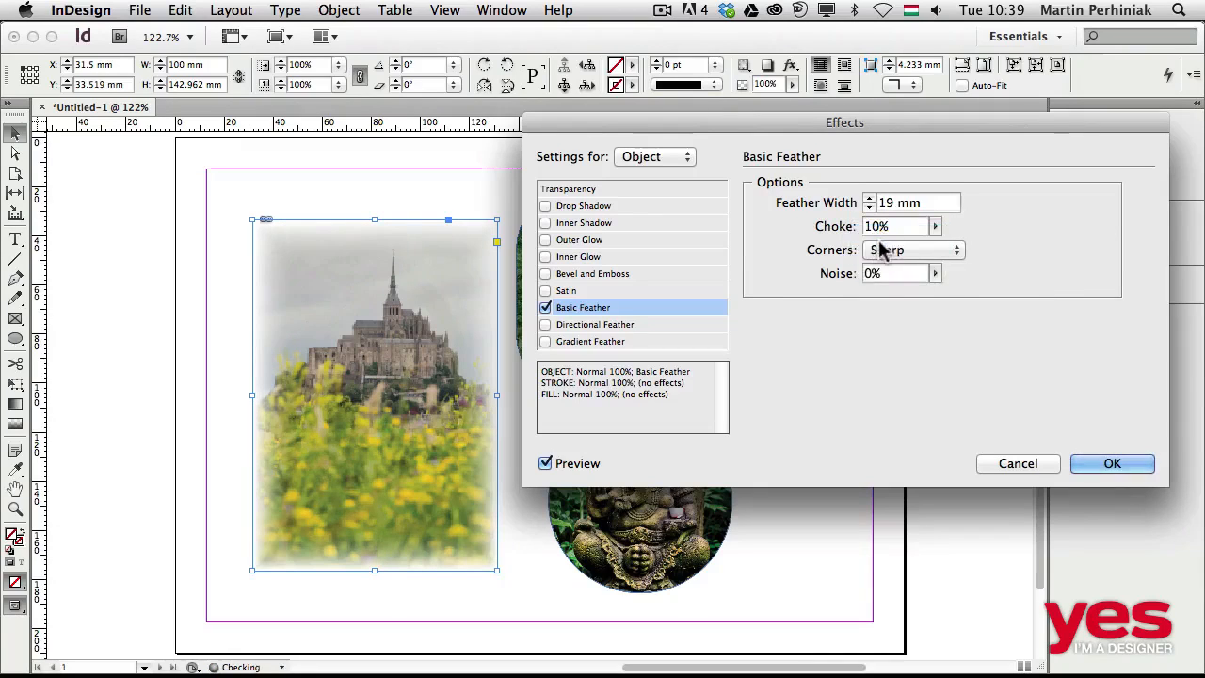
pyautogui.click(887, 251)
pyautogui.click(880, 282)
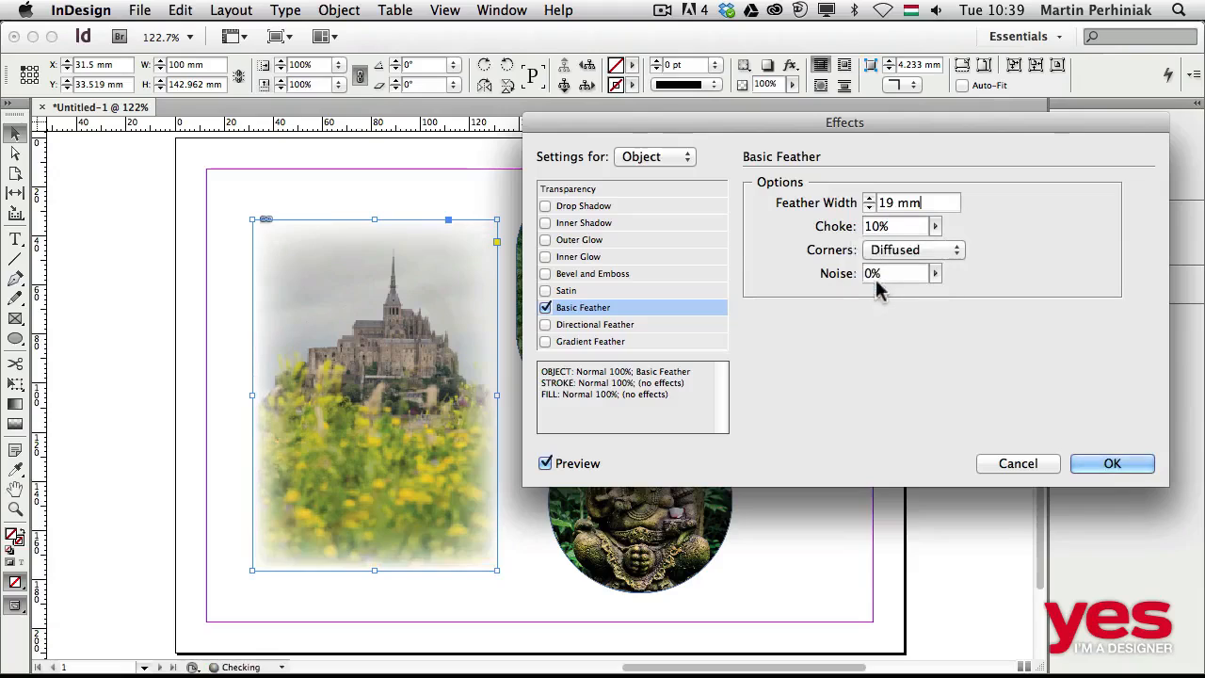
pyautogui.click(1112, 464)
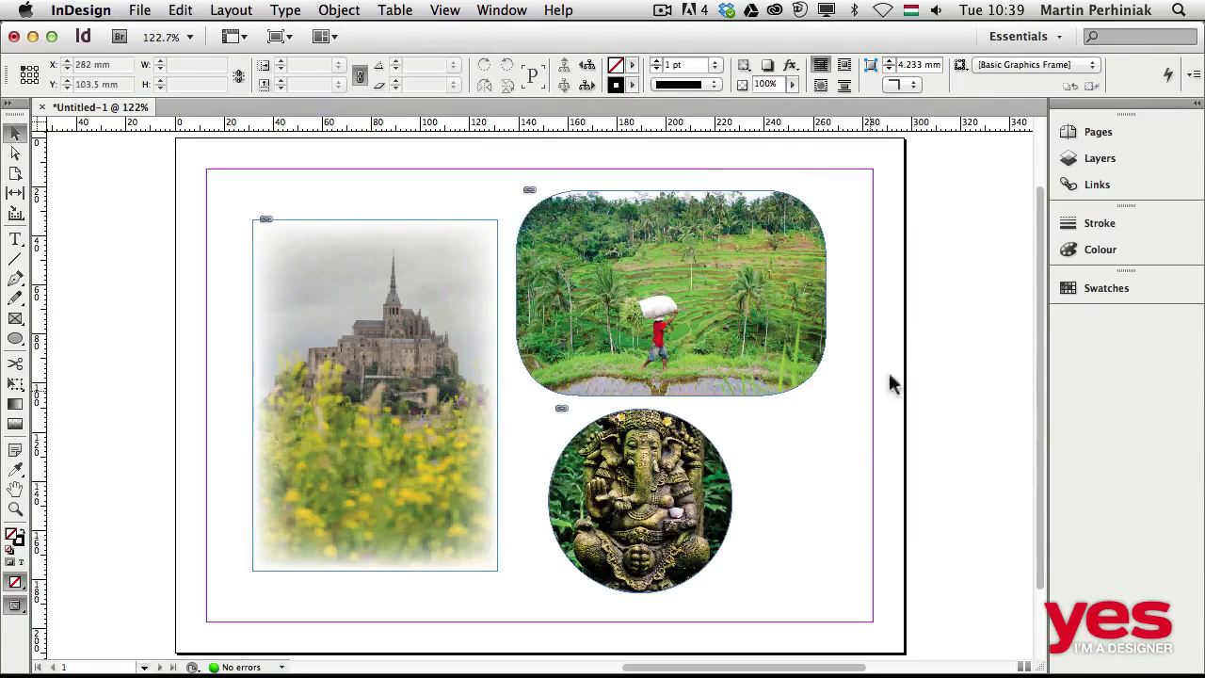
# Add a Directional Feather effect to the rice terrace image and move the settings clear of the image.
pyautogui.click(706, 240)
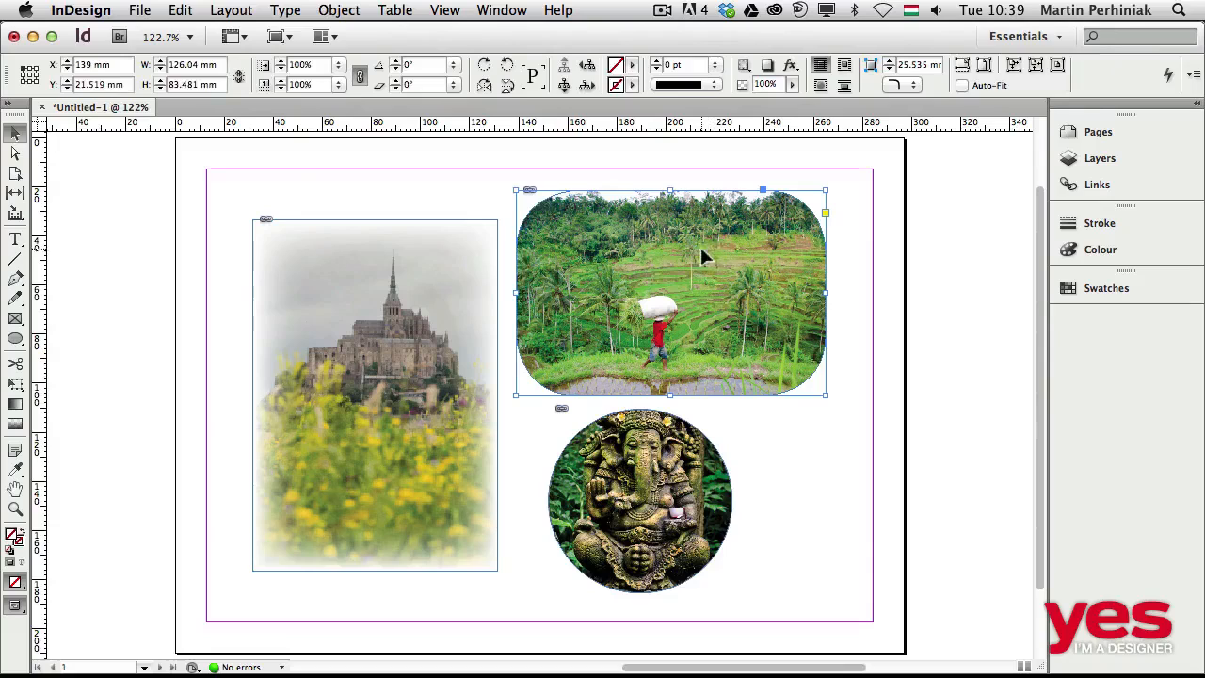
pyautogui.click(791, 68)
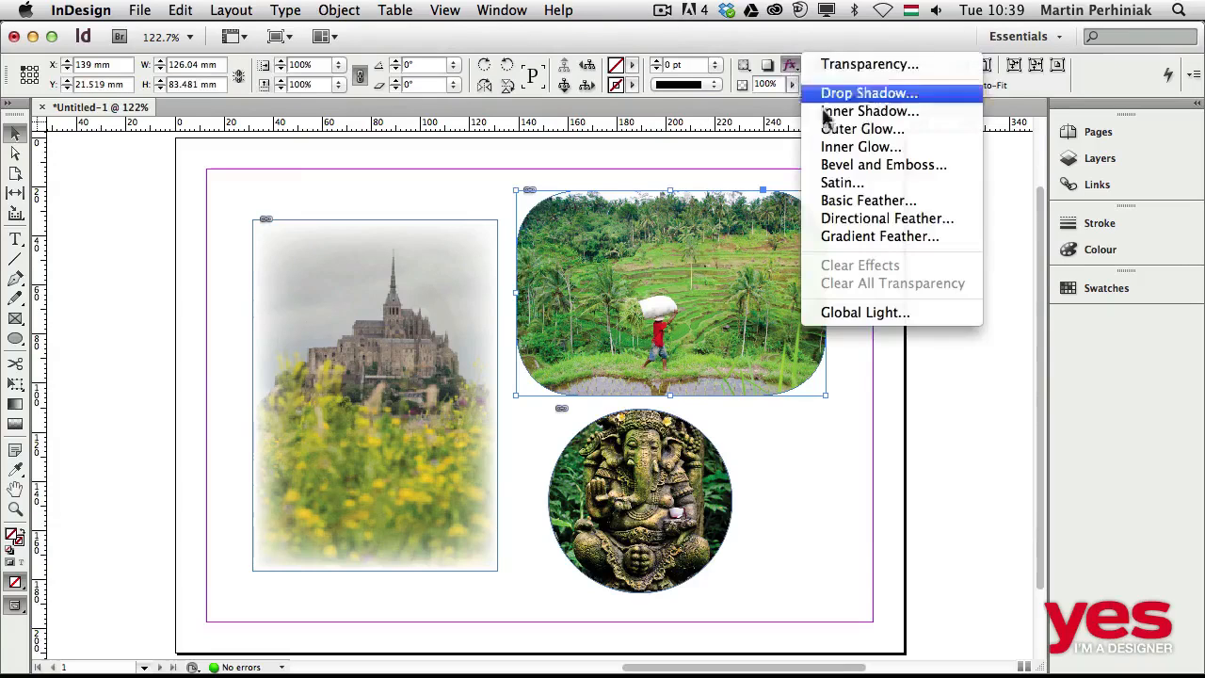
pyautogui.click(865, 224)
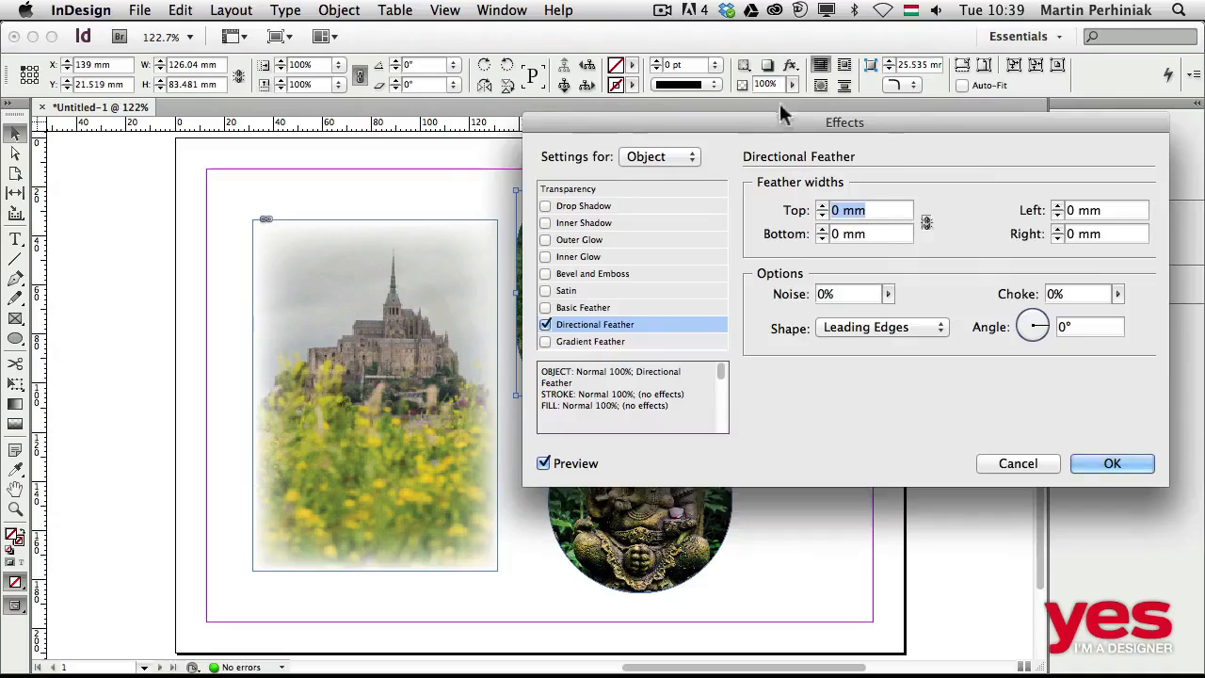
pyautogui.moveTo(766, 127); pyautogui.dragTo(92, 224)
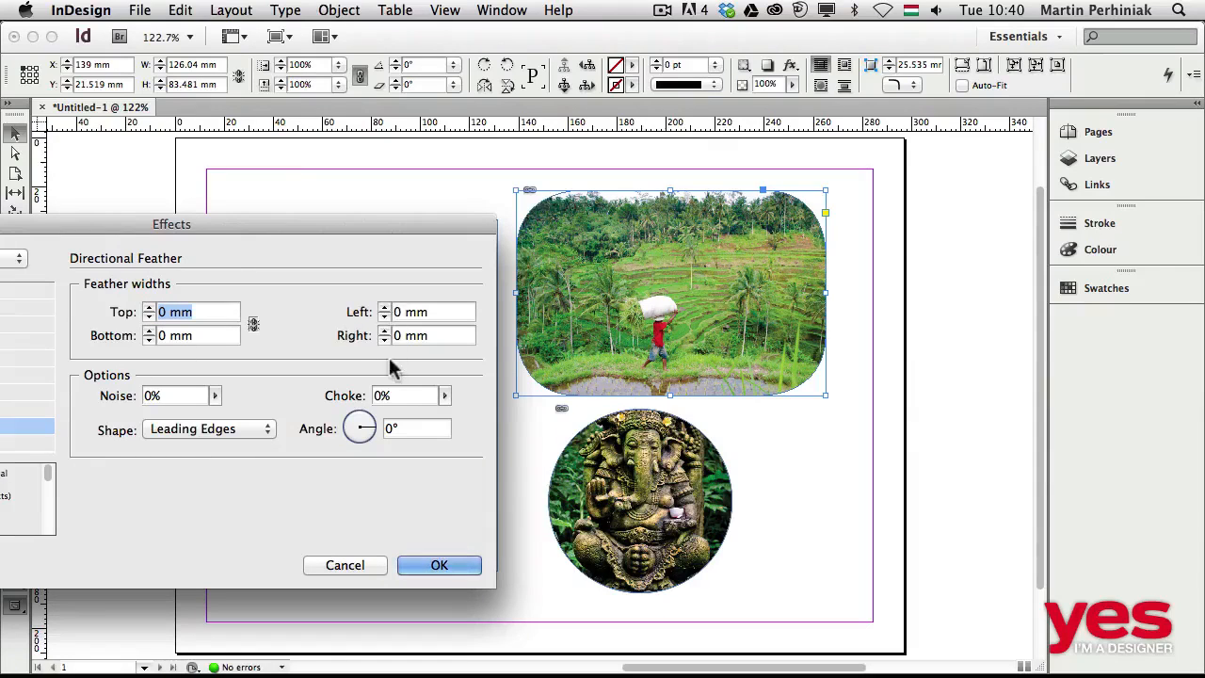
# Try a 36° angle for the directional feather and reset it to 0°.
pyautogui.click(370, 419)
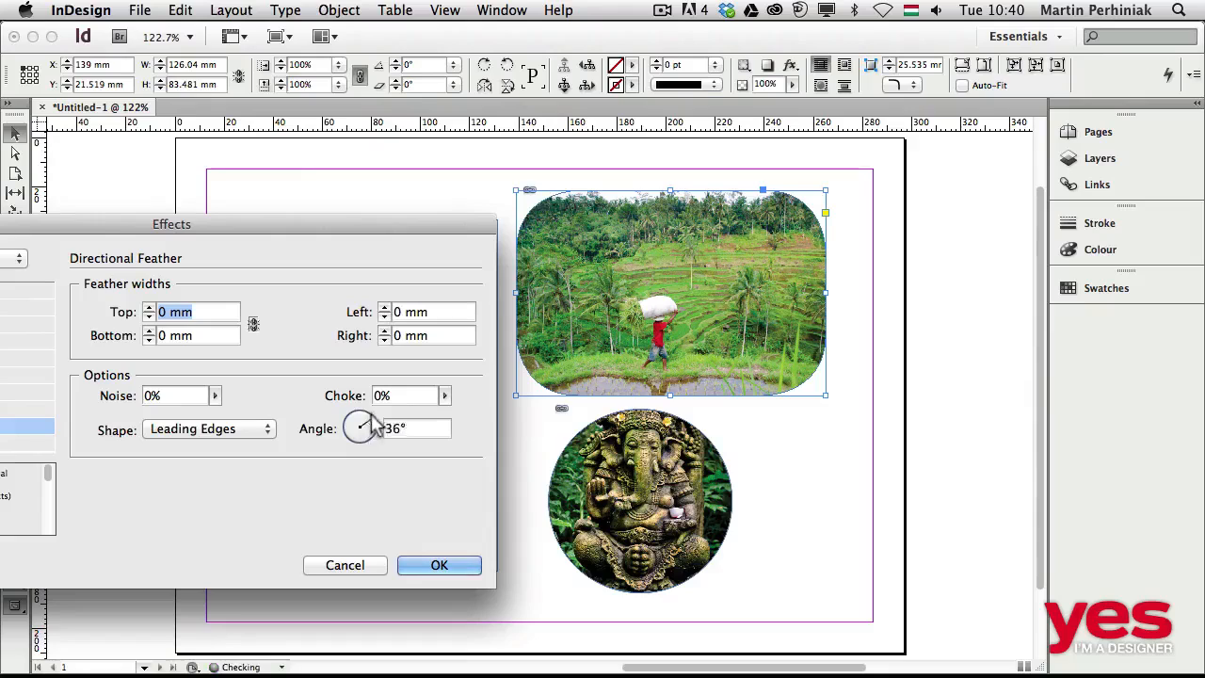
pyautogui.moveTo(368, 419); pyautogui.dragTo(382, 426)
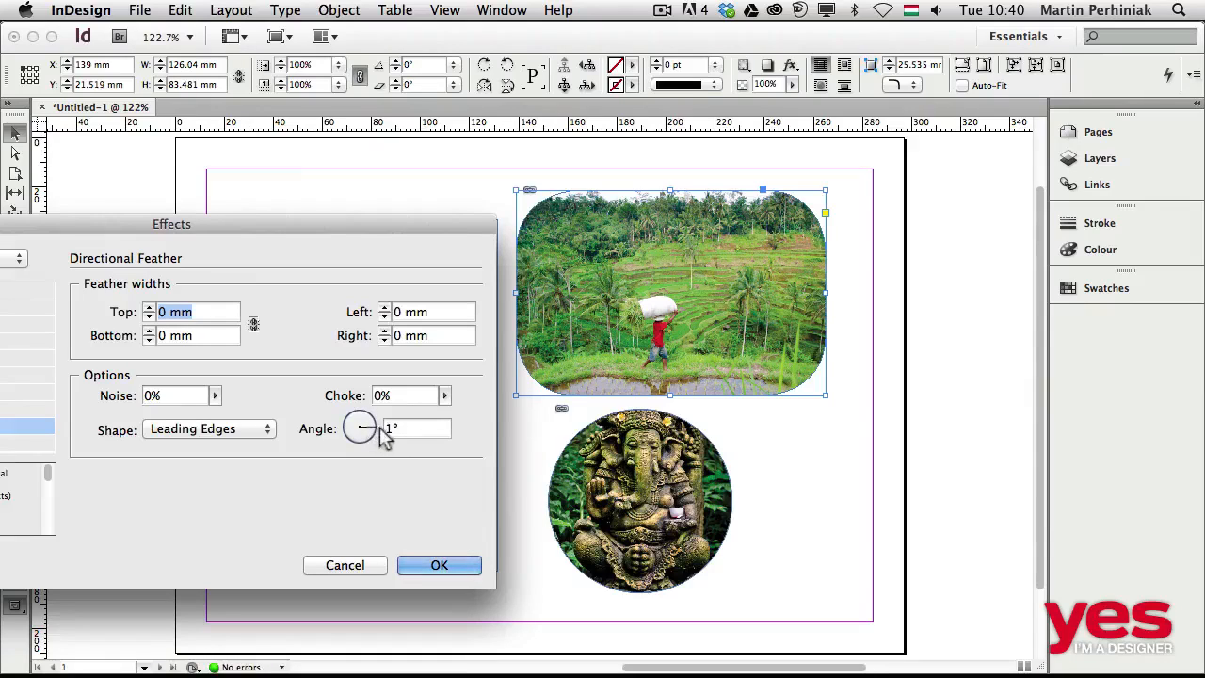
pyautogui.click(379, 429)
pyautogui.write('0')
pyautogui.click(401, 396)
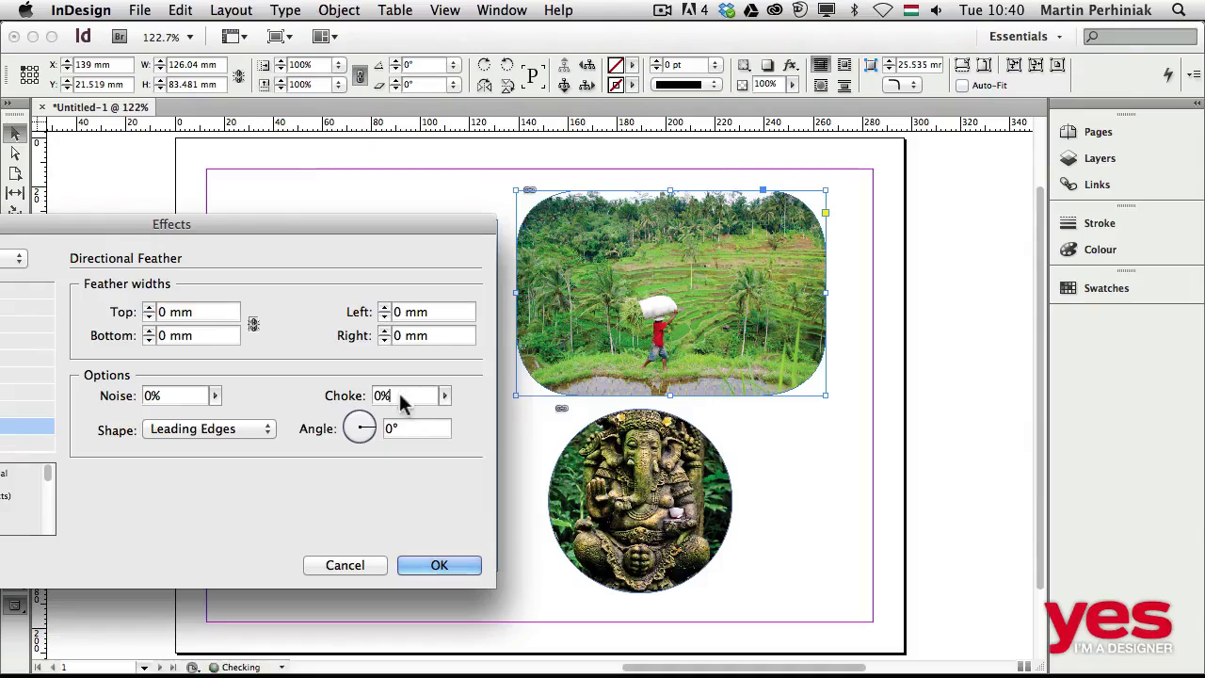
# Set the top feather width of the rice terrace image to 28 mm.
pyautogui.click(149, 310)
pyautogui.click(149, 309)
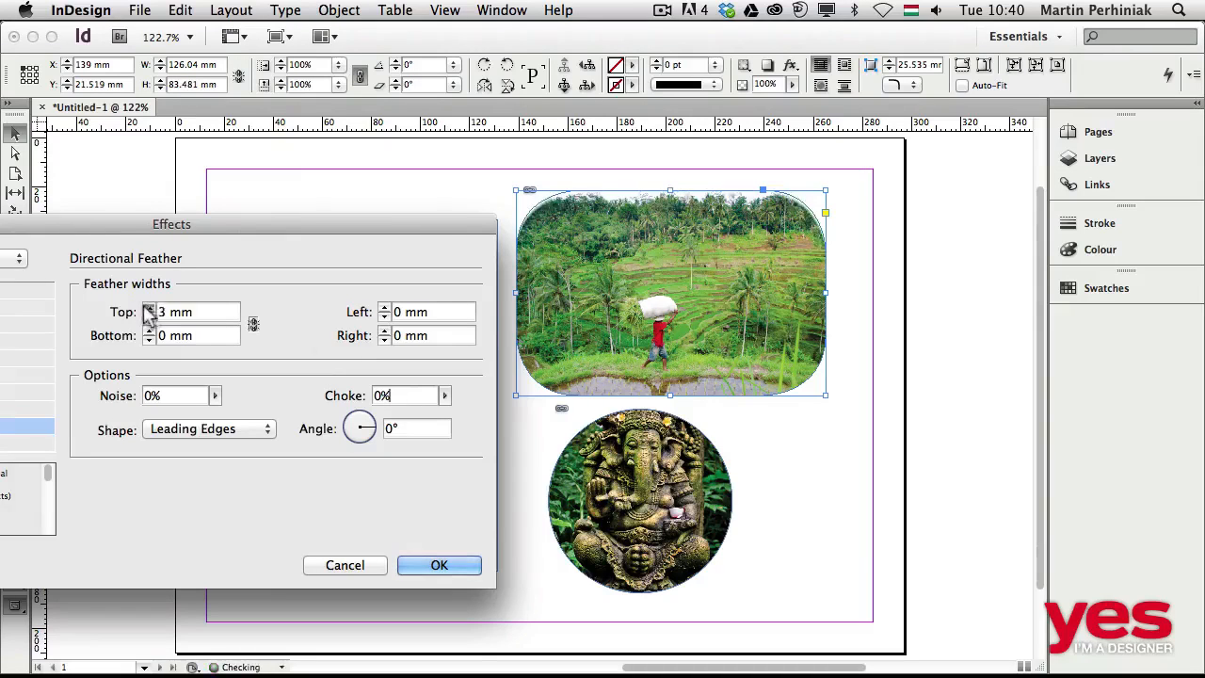
pyautogui.click(149, 310)
pyautogui.click(148, 309)
pyautogui.click(149, 309)
pyautogui.click(149, 309)
pyautogui.click(149, 309)
pyautogui.click(149, 310)
pyautogui.click(149, 310)
pyautogui.click(149, 309)
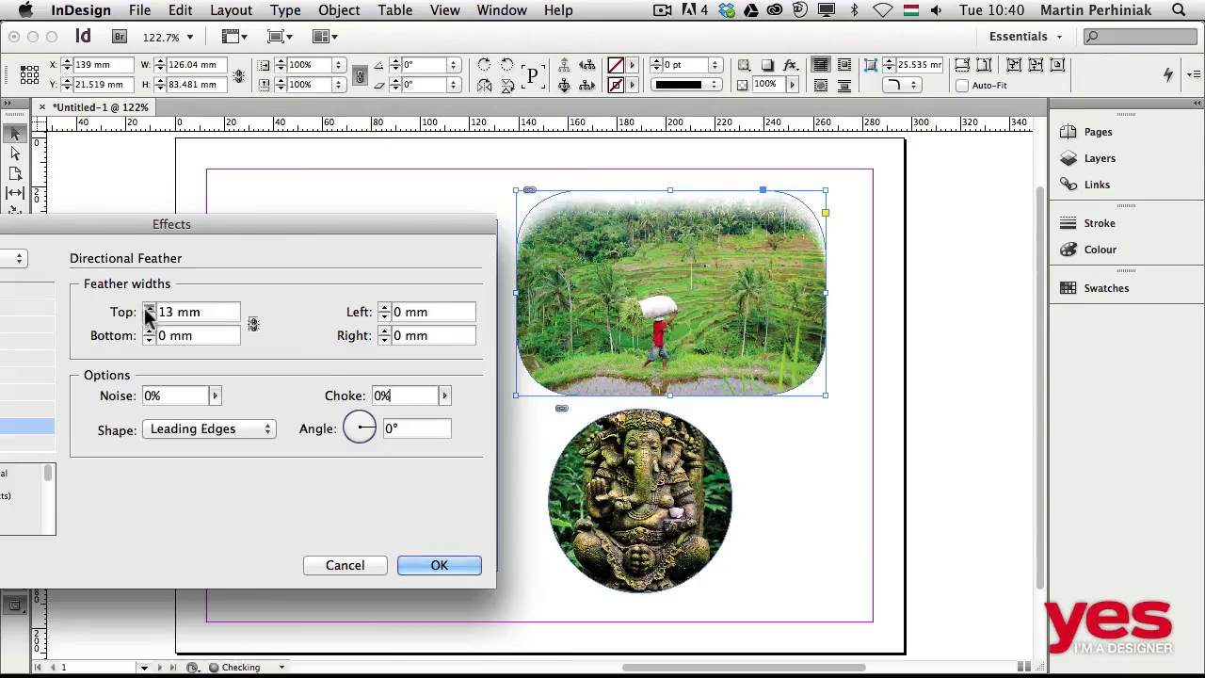
pyautogui.click(149, 310)
pyautogui.click(149, 310)
pyautogui.click(149, 310)
pyautogui.click(149, 310)
pyautogui.click(148, 310)
pyautogui.click(149, 310)
pyautogui.click(149, 310)
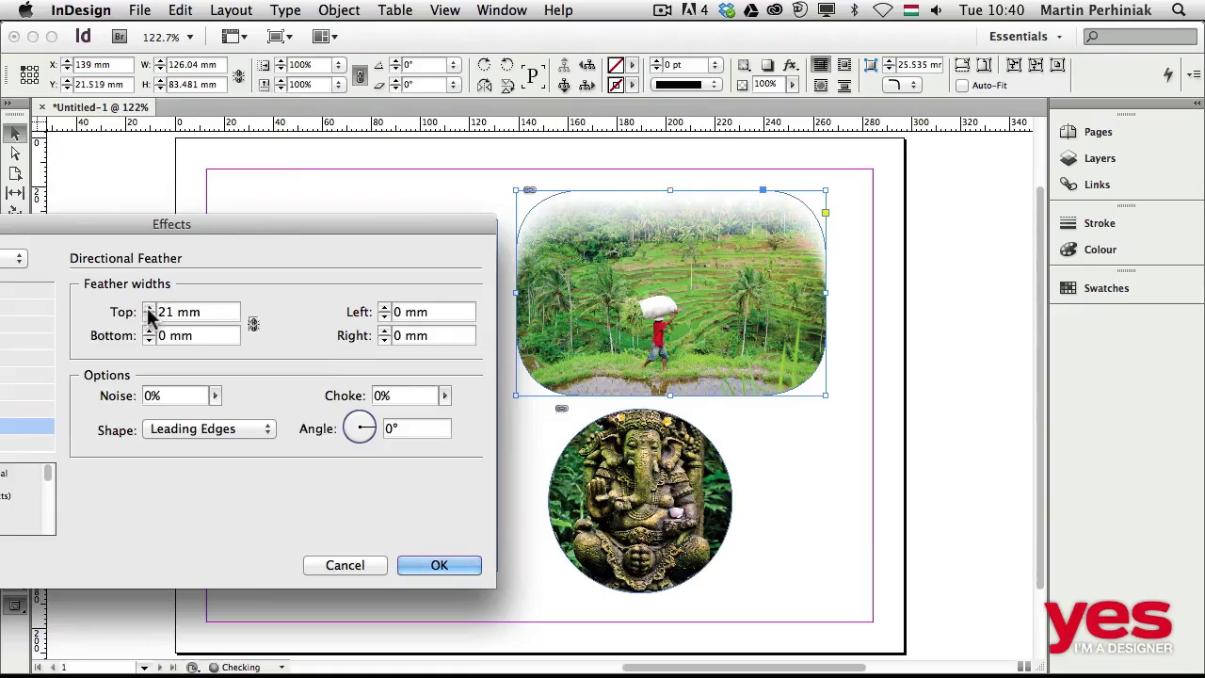
pyautogui.click(149, 310)
pyautogui.click(149, 310)
pyautogui.click(149, 310)
pyautogui.click(148, 310)
pyautogui.click(149, 310)
pyautogui.click(149, 310)
pyautogui.click(149, 309)
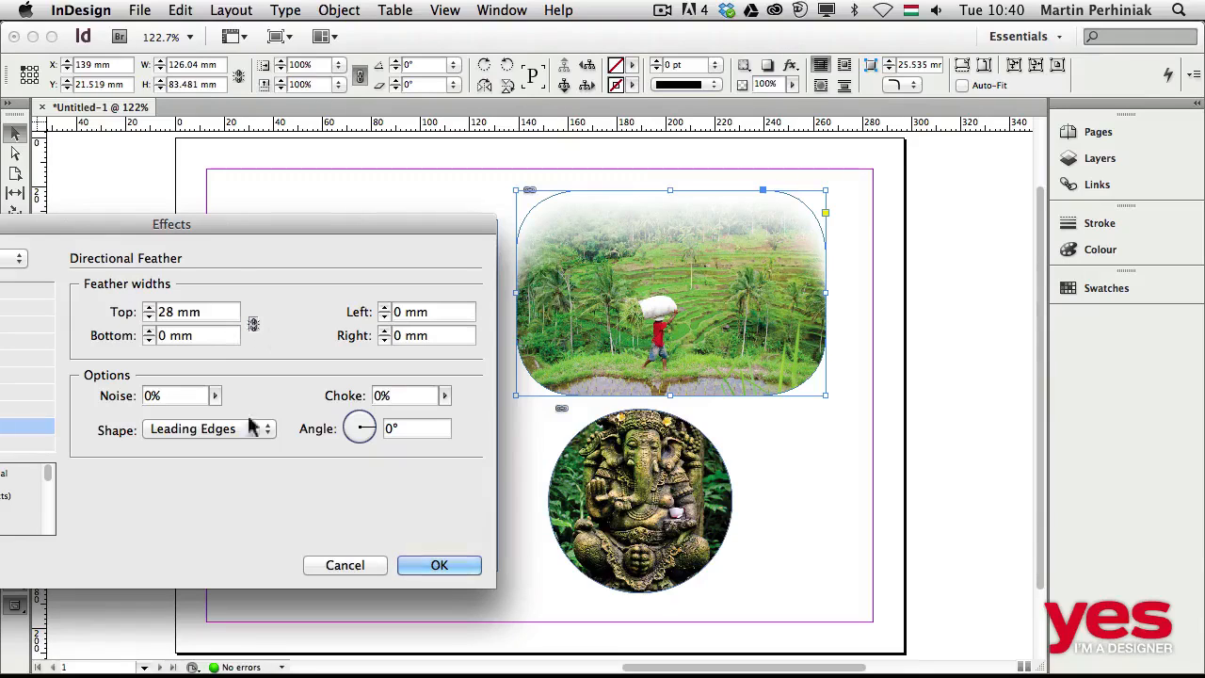
# Try the All Edges and First Edge Only feather shapes and return to Leading Edges.
pyautogui.click(178, 431)
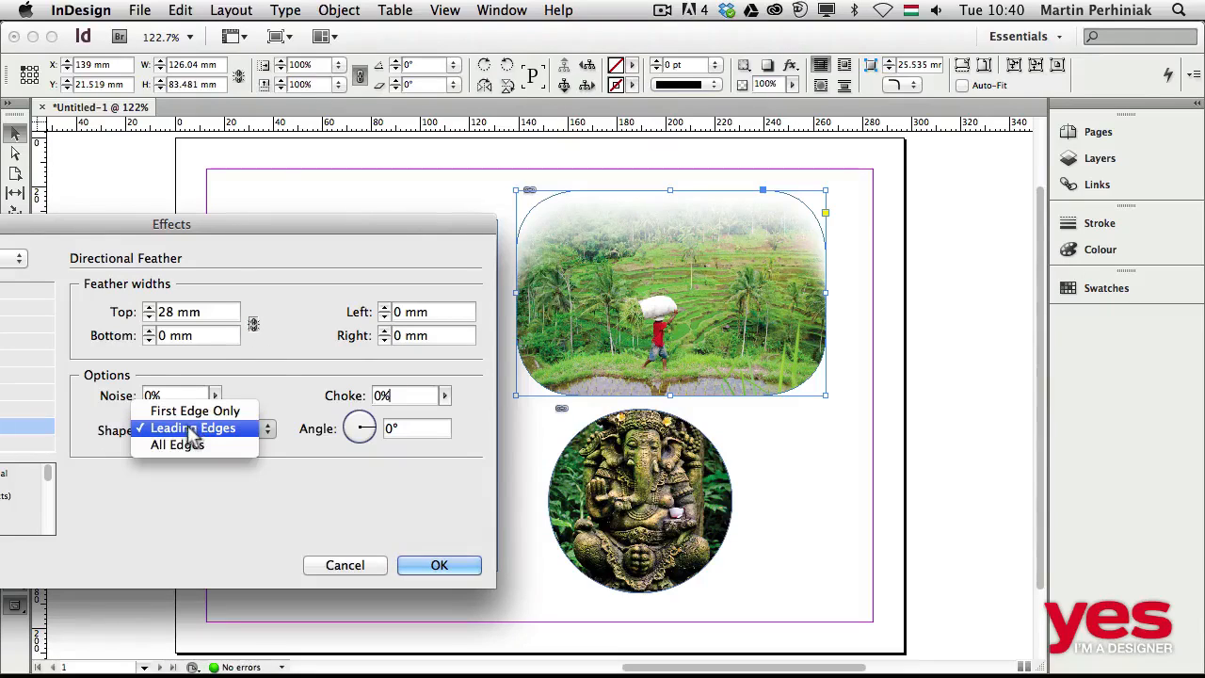
pyautogui.click(193, 444)
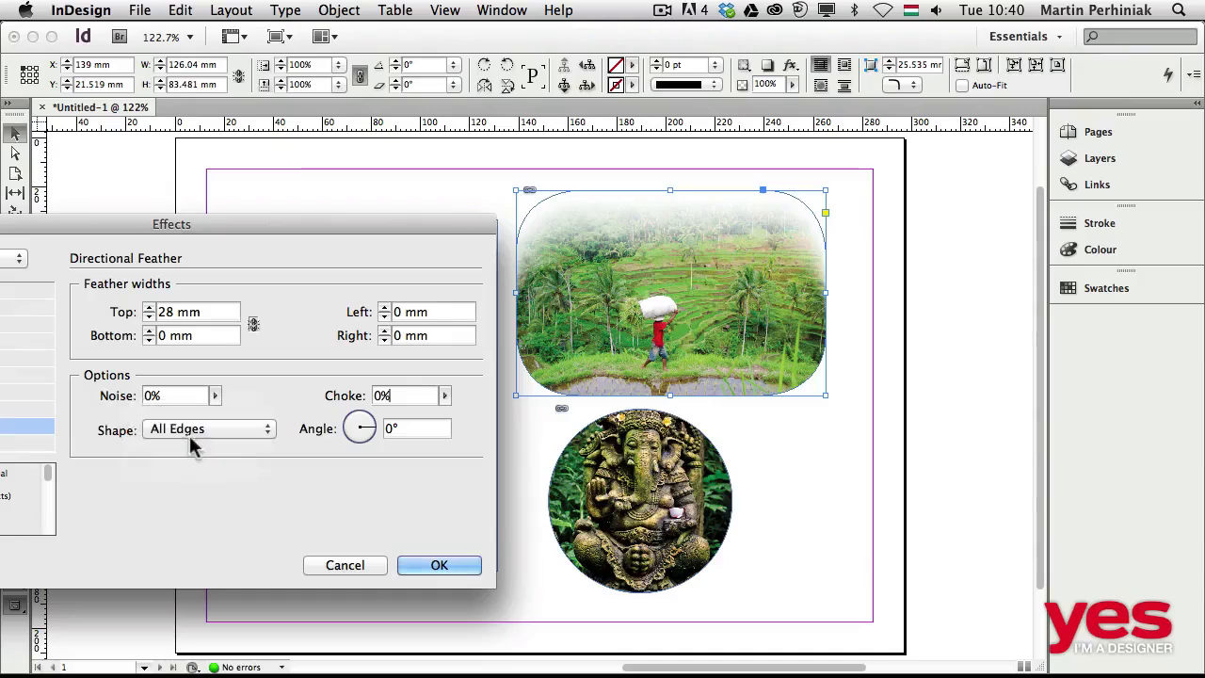
pyautogui.click(204, 430)
pyautogui.click(209, 396)
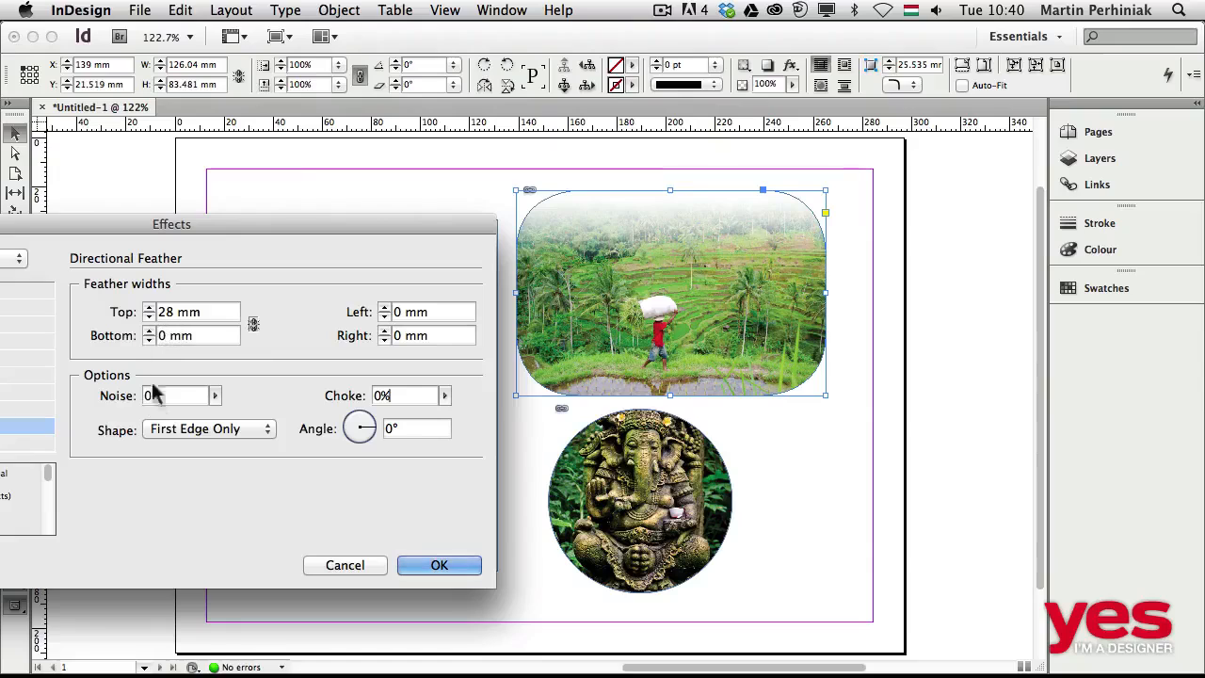
pyautogui.click(171, 435)
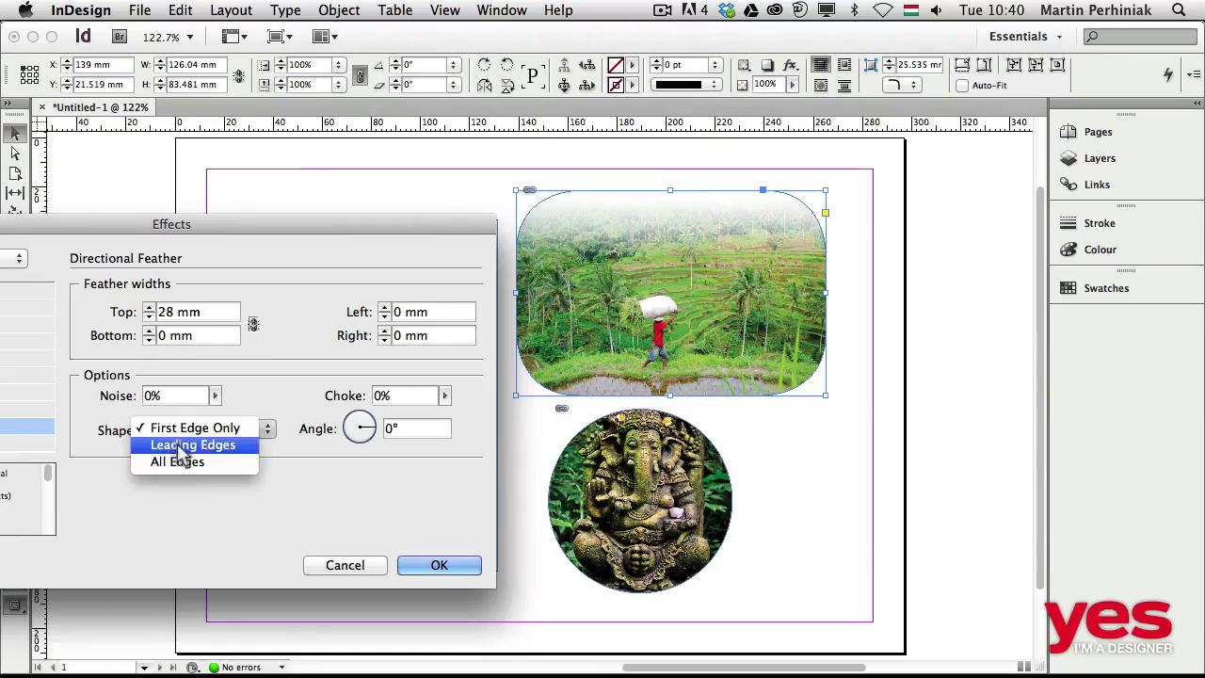
pyautogui.click(182, 445)
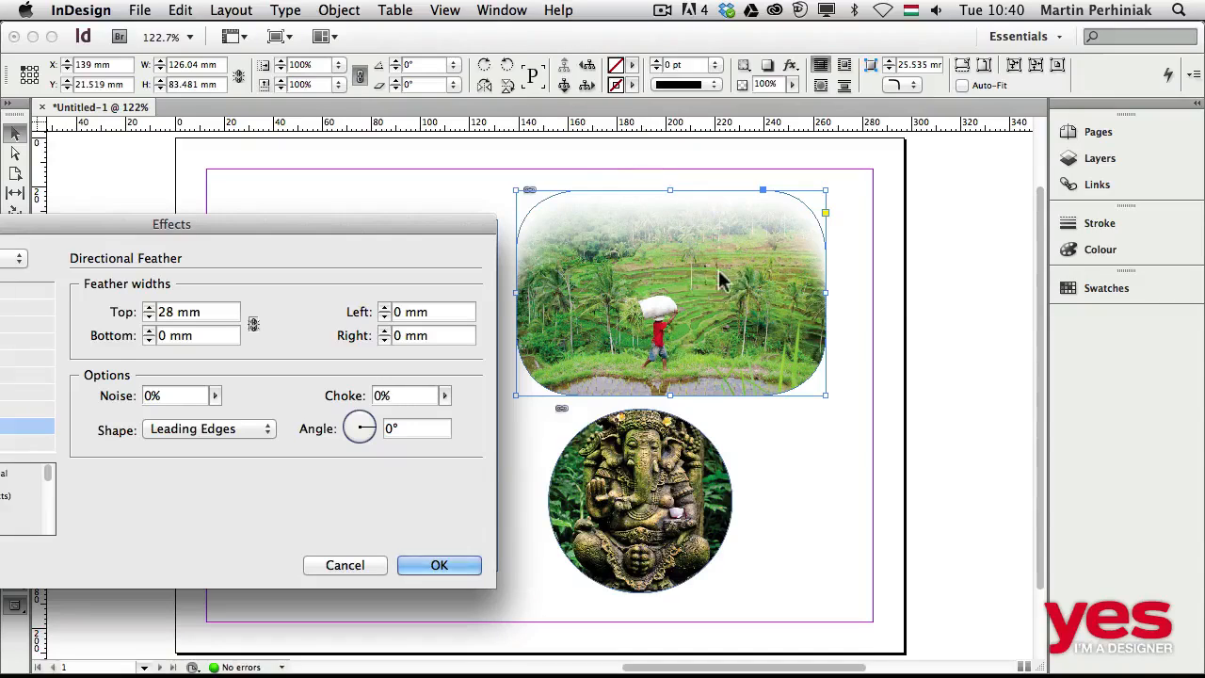
# Set the right feather width of the rice terrace image to 14 mm.
pyautogui.click(385, 329)
pyautogui.click(384, 329)
pyautogui.click(384, 329)
pyautogui.click(384, 330)
pyautogui.click(384, 329)
pyautogui.click(384, 330)
pyautogui.click(384, 329)
pyautogui.click(384, 329)
pyautogui.click(384, 330)
pyautogui.click(384, 330)
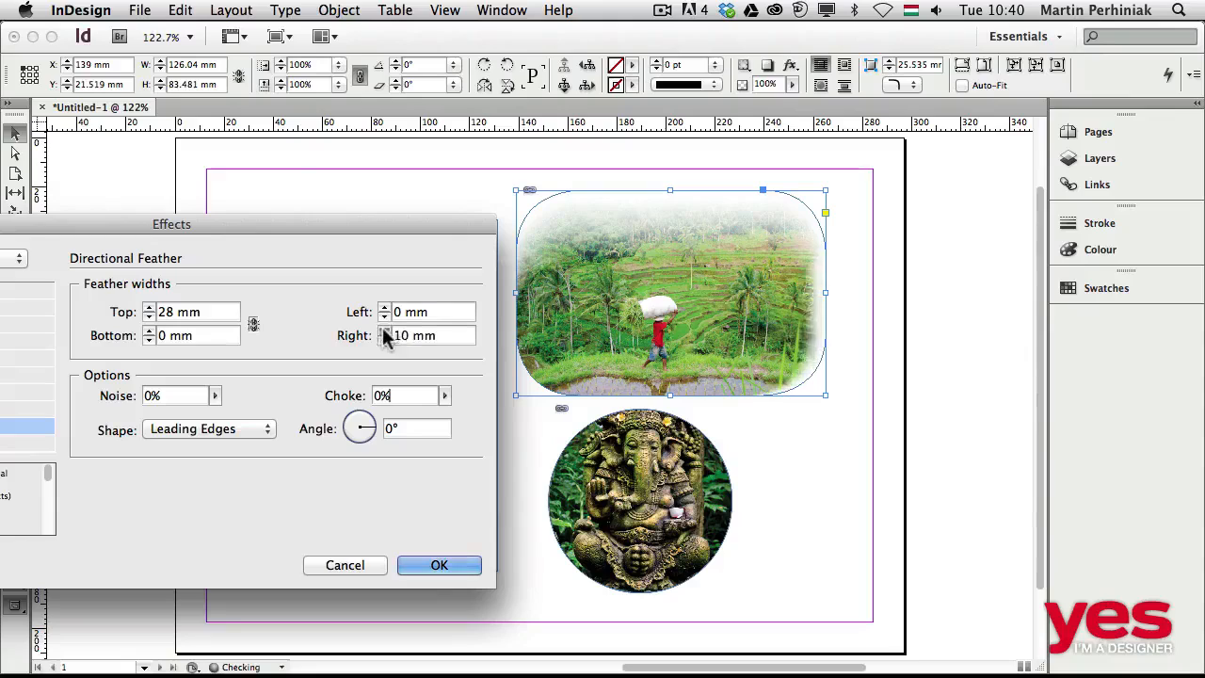
pyautogui.click(384, 330)
pyautogui.click(384, 330)
pyautogui.click(384, 330)
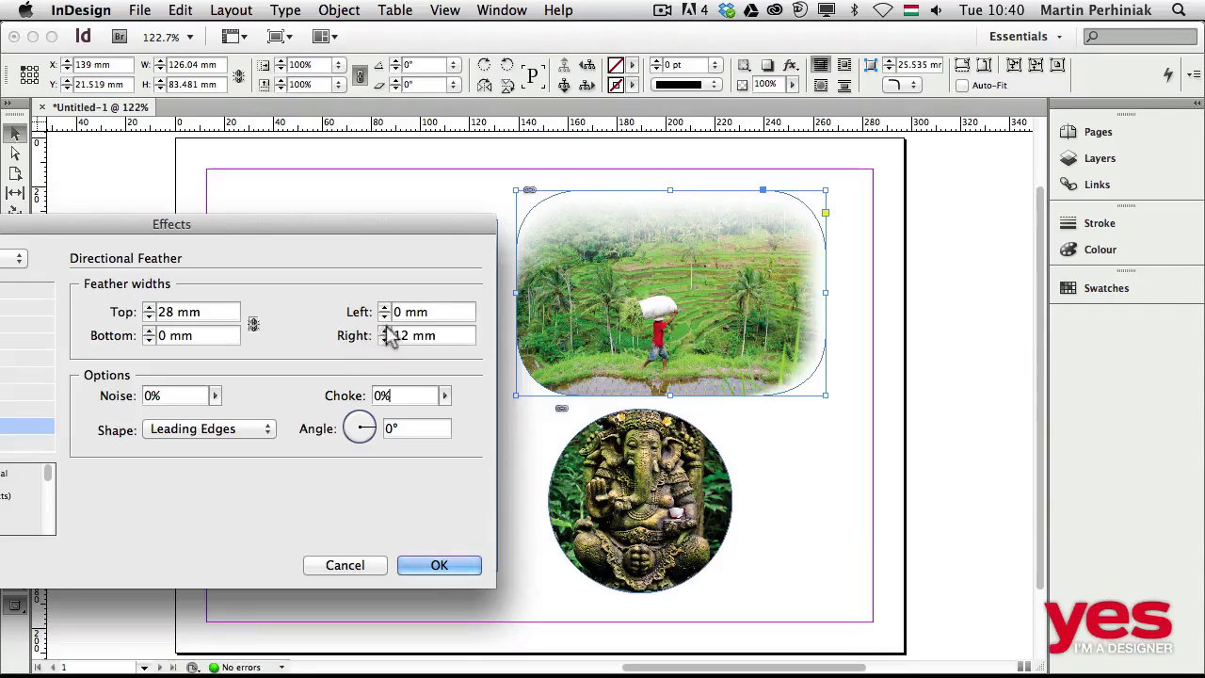
pyautogui.click(384, 329)
# Compare the First Edge Only shape on the top and right feathering and restore Leading Edges.
pyautogui.click(219, 431)
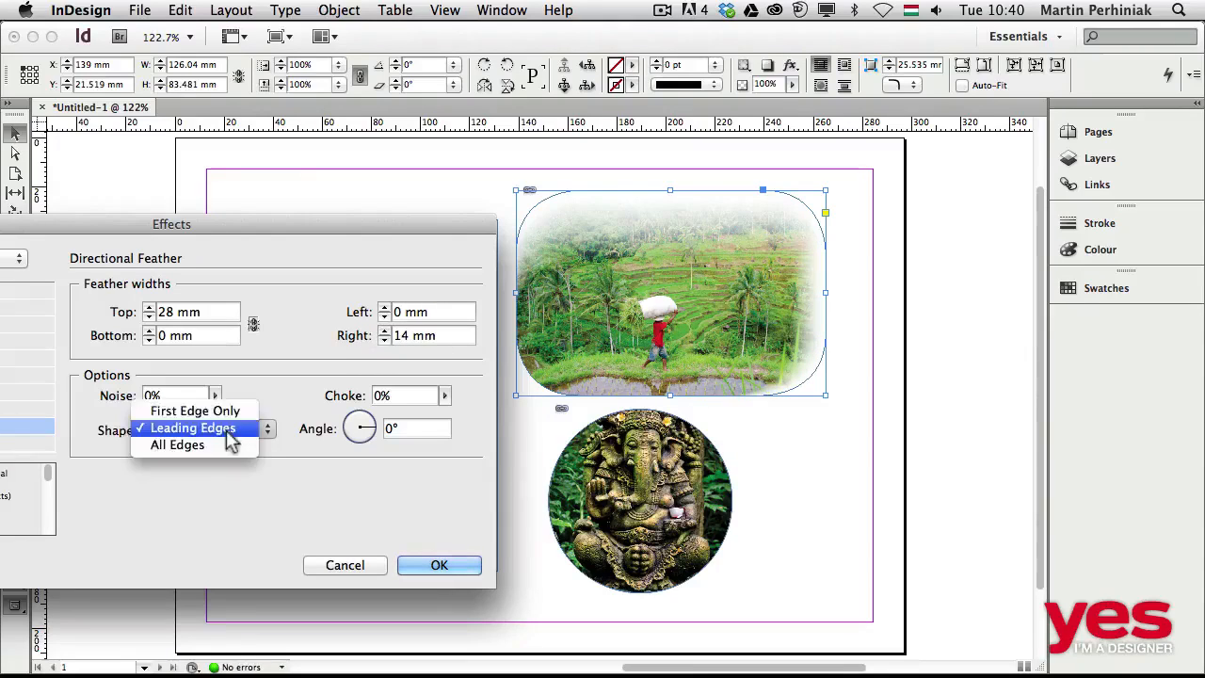
pyautogui.click(221, 414)
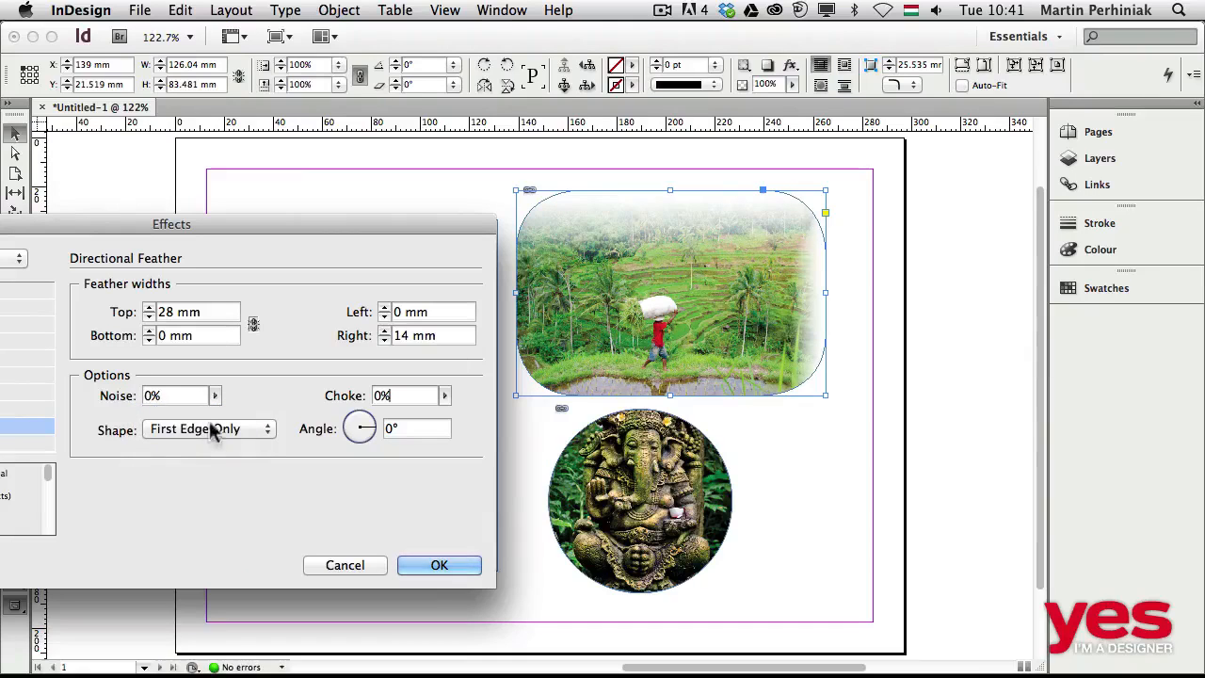
pyautogui.click(214, 429)
pyautogui.click(212, 445)
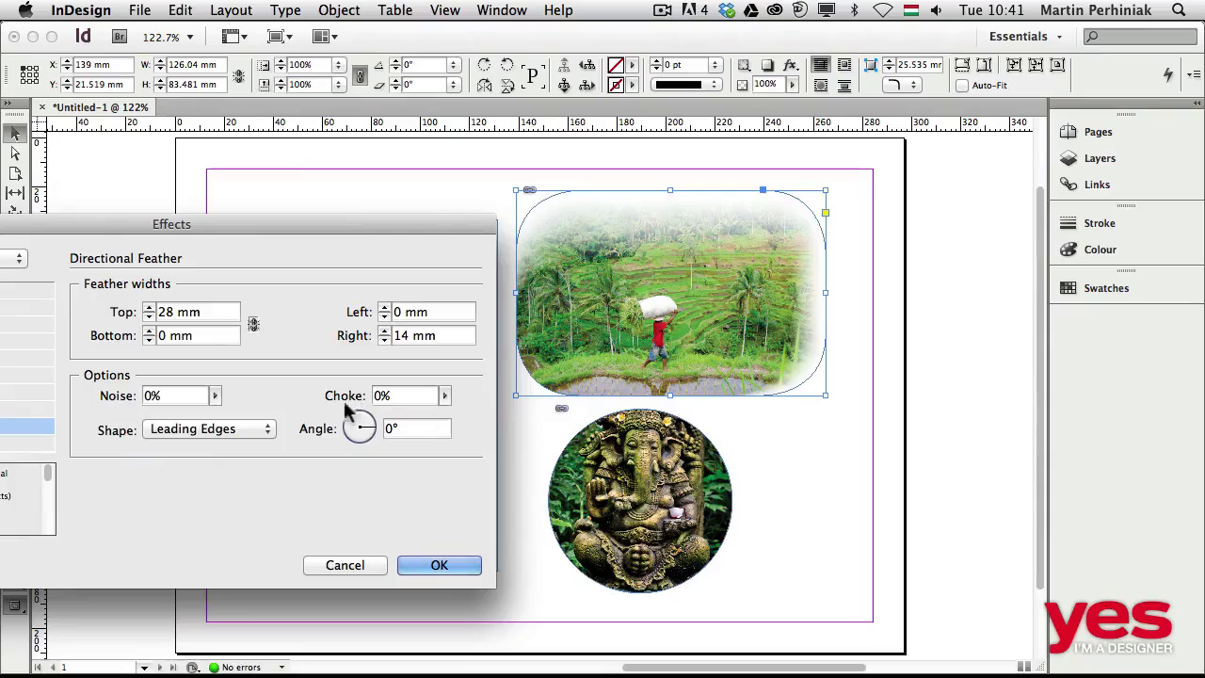
# Try another feather angle, restore it to 0°, and set the right feather width of the rice terrace image to 0 mm.
pyautogui.moveTo(363, 425)
pyautogui.mouseDown()
pyautogui.moveTo(367, 438)
pyautogui.moveTo(353, 430)
pyautogui.moveTo(361, 425)
pyautogui.mouseUp()
pyautogui.write('0')
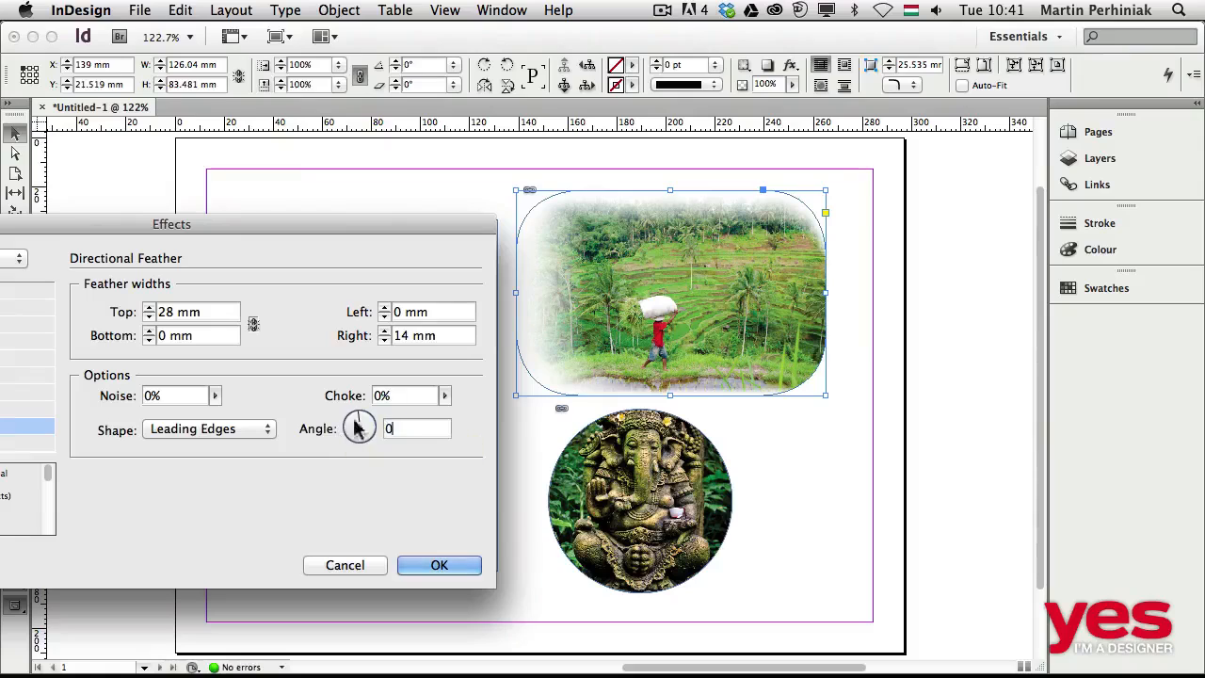
pyautogui.tripleClick(457, 336)
pyautogui.write('0')
pyautogui.click(442, 321)
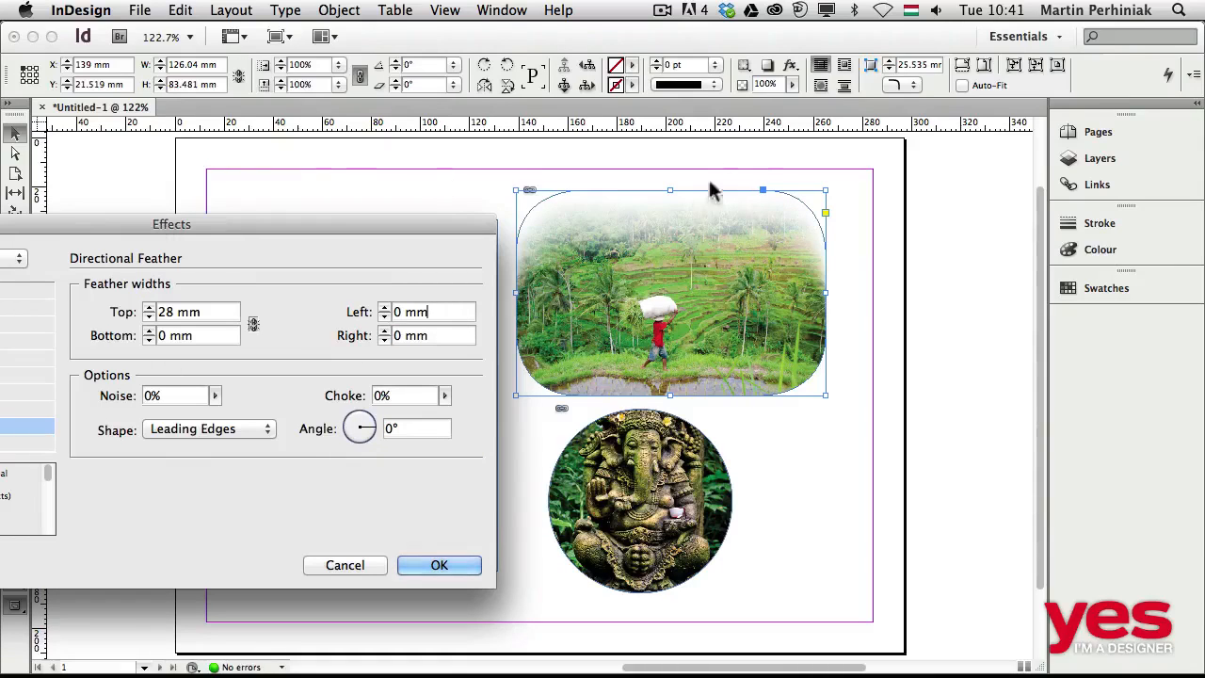
pyautogui.click(446, 571)
# Add a Gradient Feather effect to the circular elephant statue image.
pyautogui.click(650, 513)
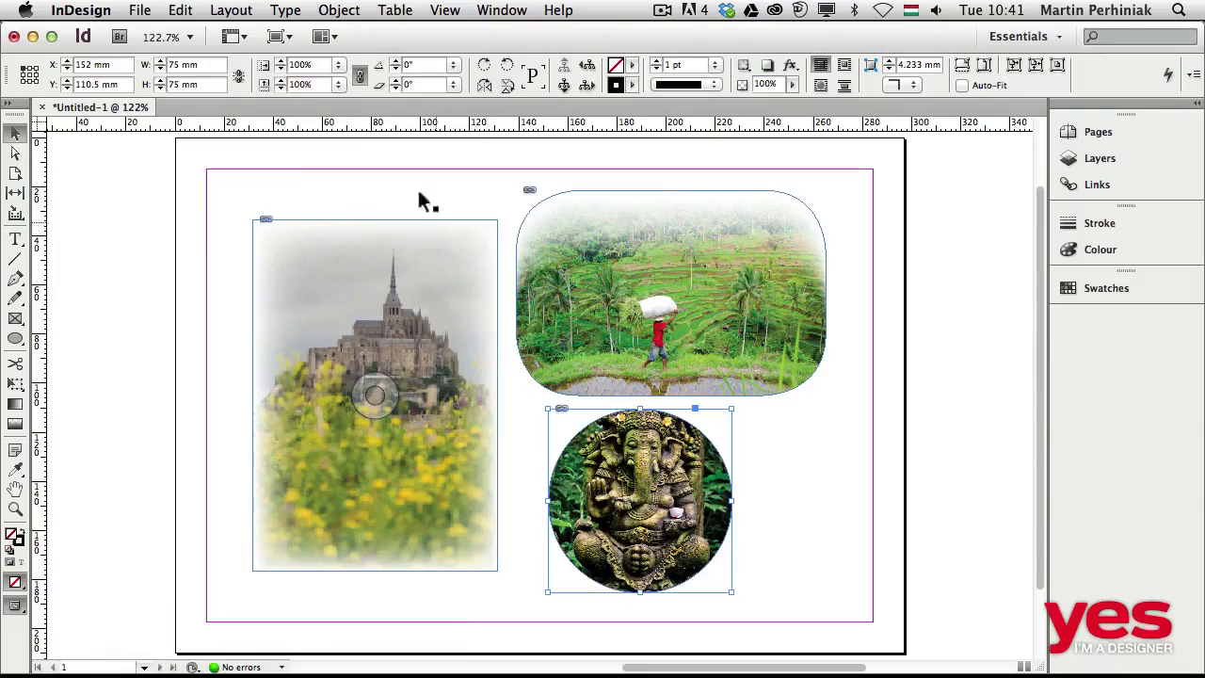
pyautogui.click(789, 65)
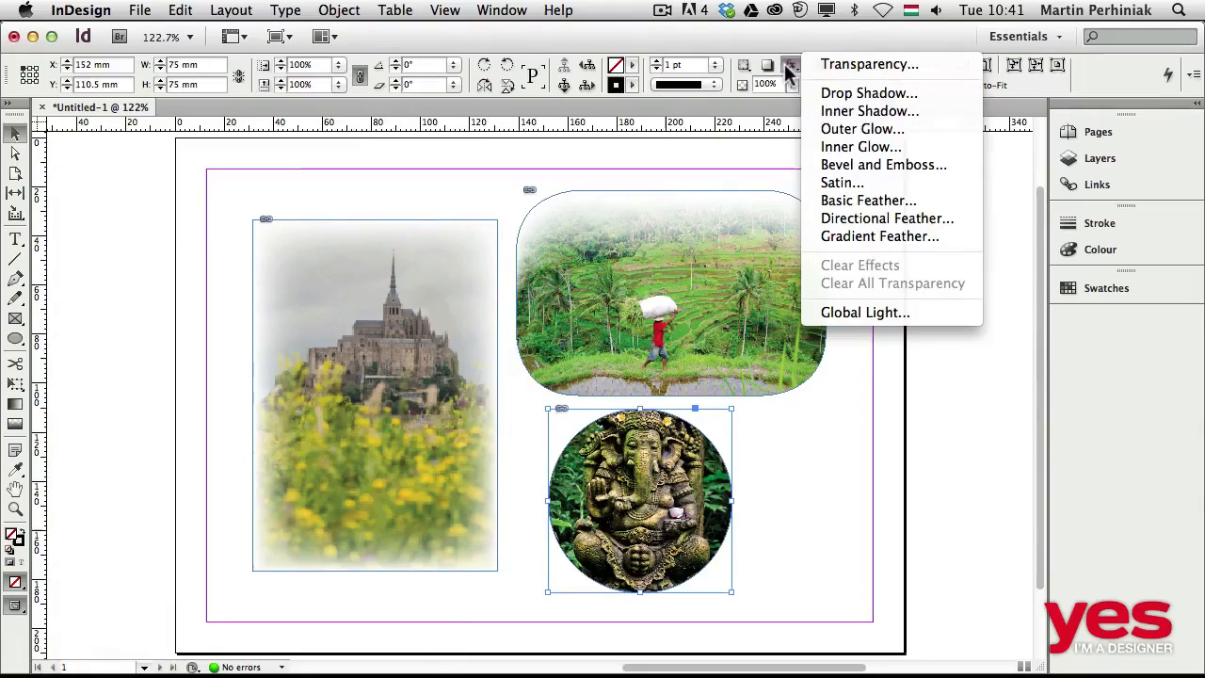
pyautogui.click(878, 233)
pyautogui.moveTo(202, 231); pyautogui.dragTo(245, 166)
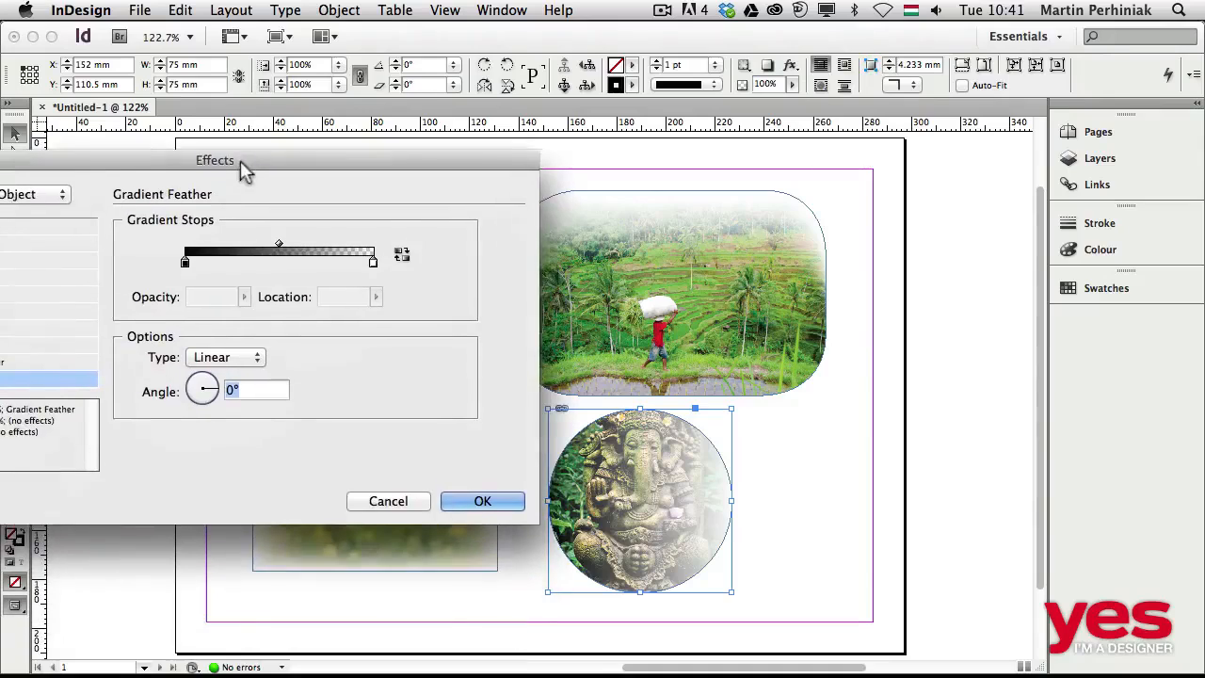
# Try the Radial gradient type and a different angle on the statue image, returning to Linear at 0°.
pyautogui.click(232, 356)
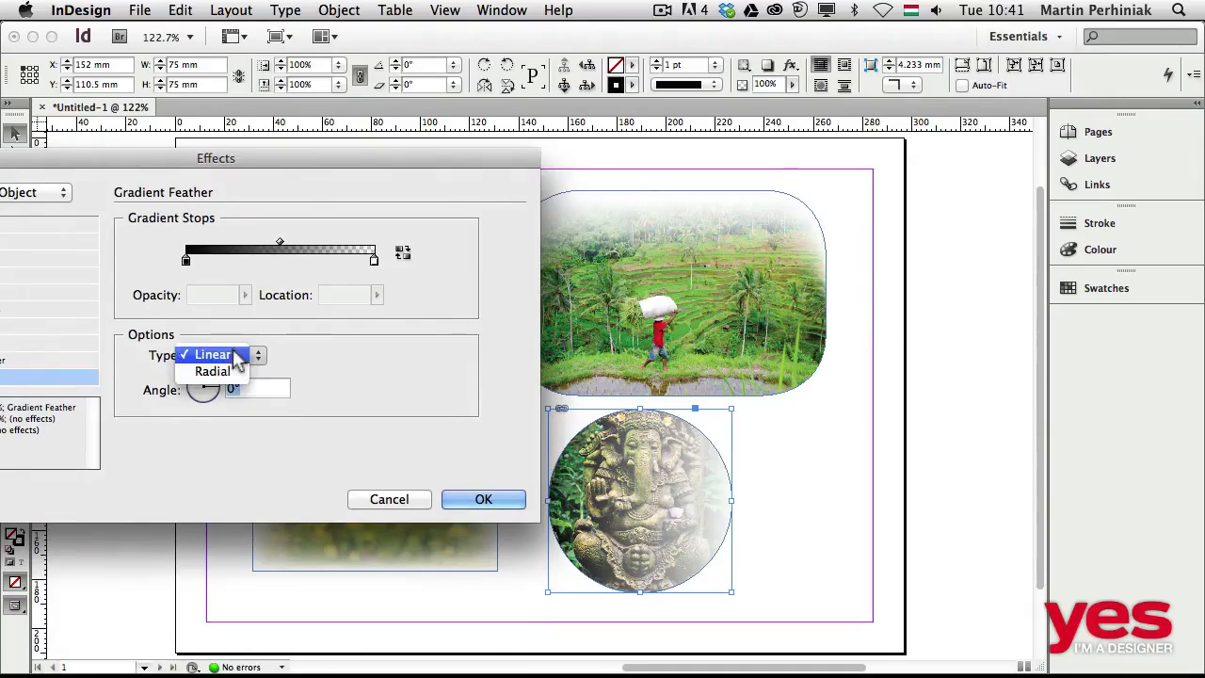
pyautogui.click(230, 374)
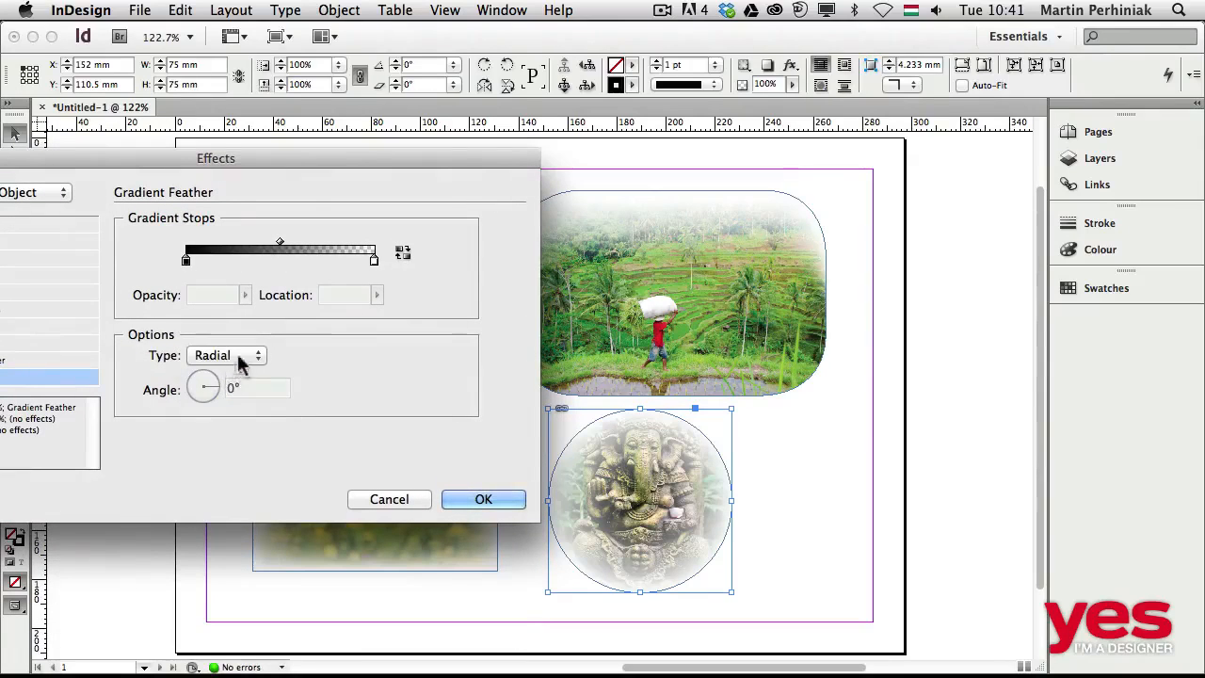
pyautogui.click(236, 355)
pyautogui.click(233, 337)
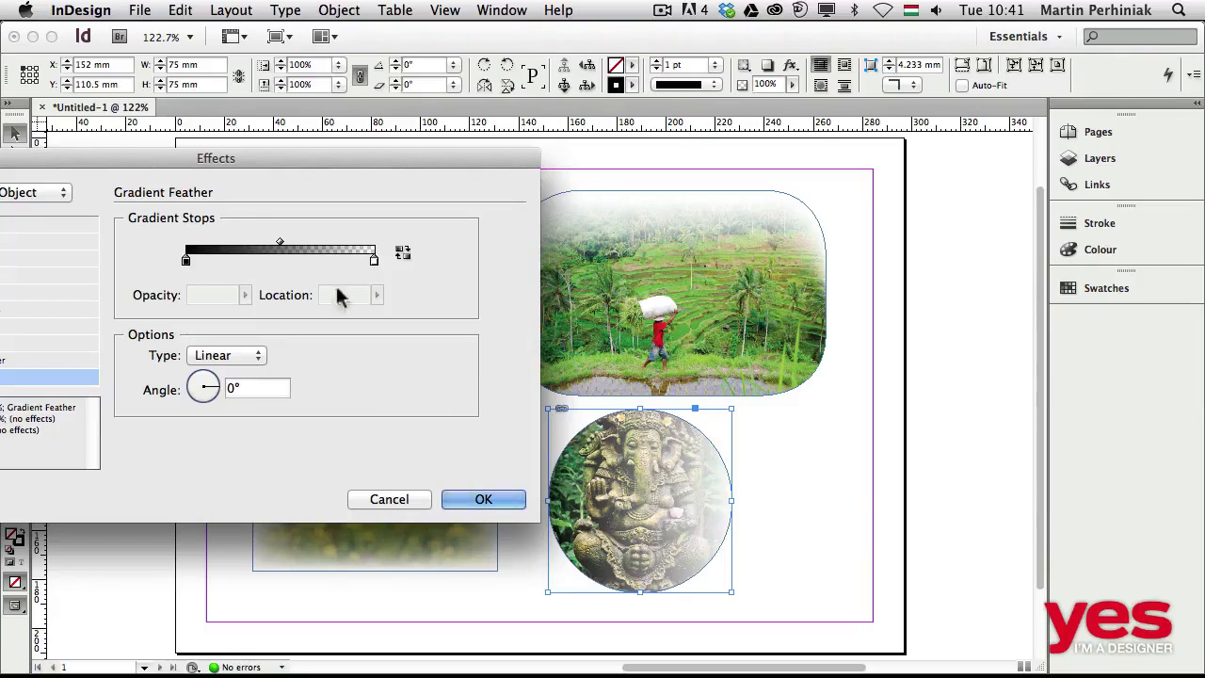
pyautogui.moveTo(202, 392); pyautogui.dragTo(226, 396)
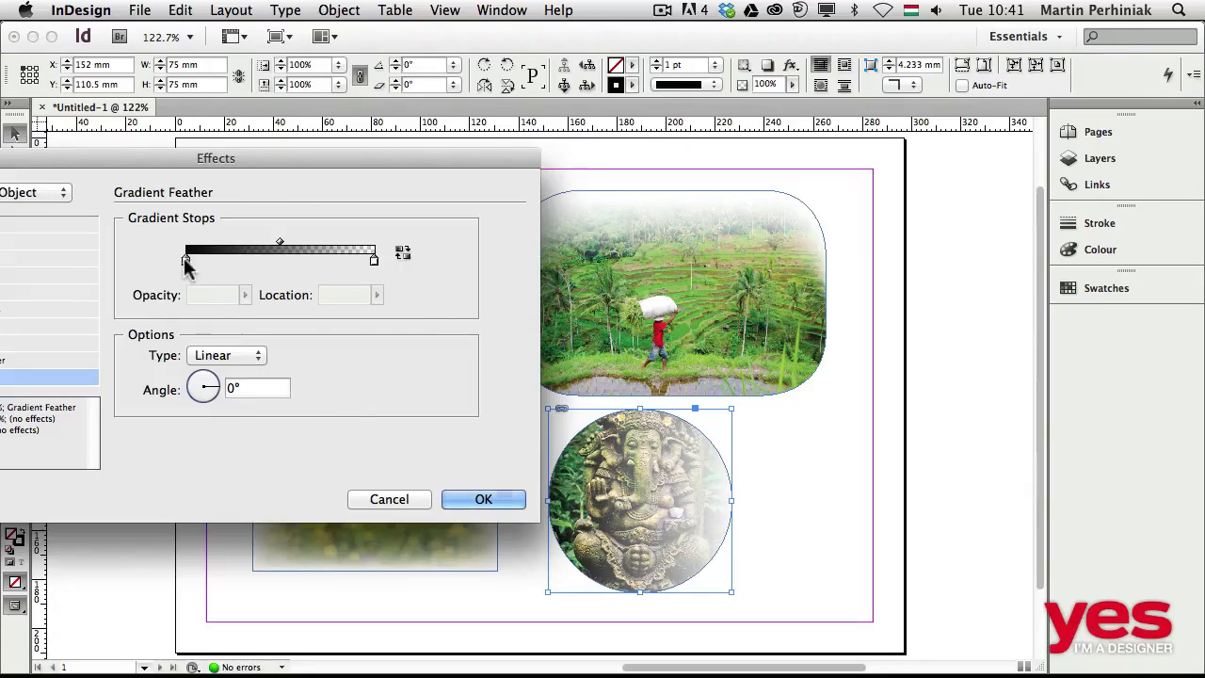
# Move the opaque gradient stop to about 41.8% and the transparent stop to about 61.4% along the gradient.
pyautogui.moveTo(186, 261); pyautogui.dragTo(302, 267)
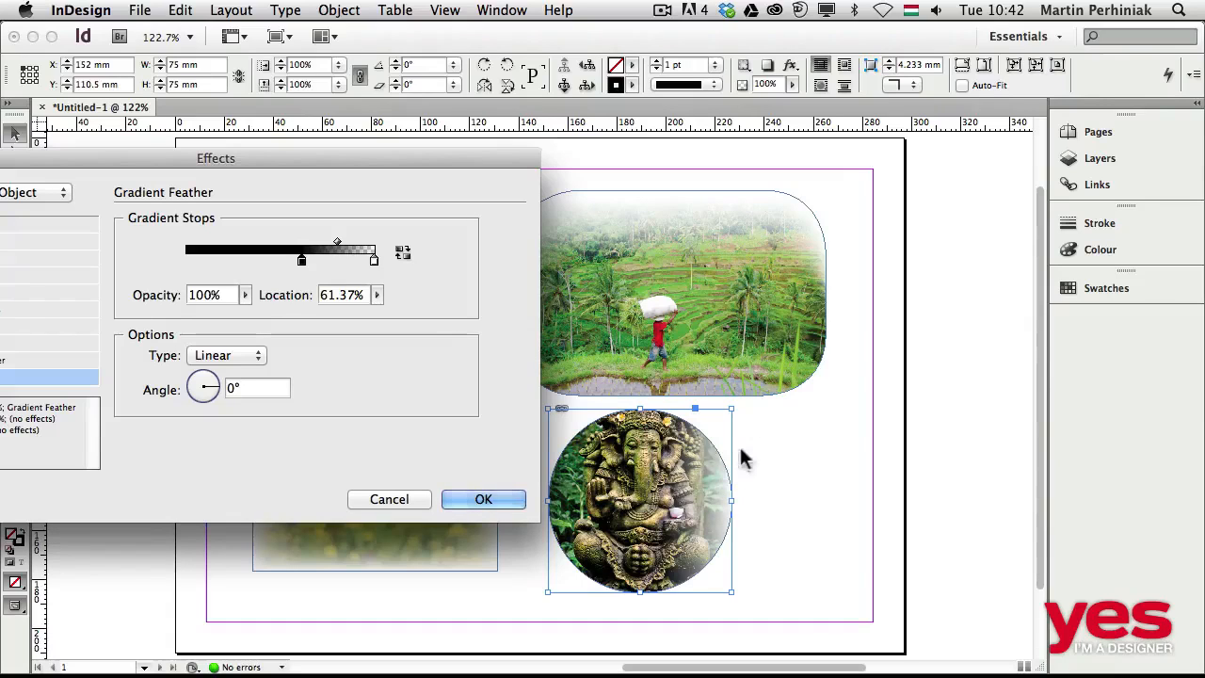
pyautogui.moveTo(304, 265); pyautogui.dragTo(265, 263)
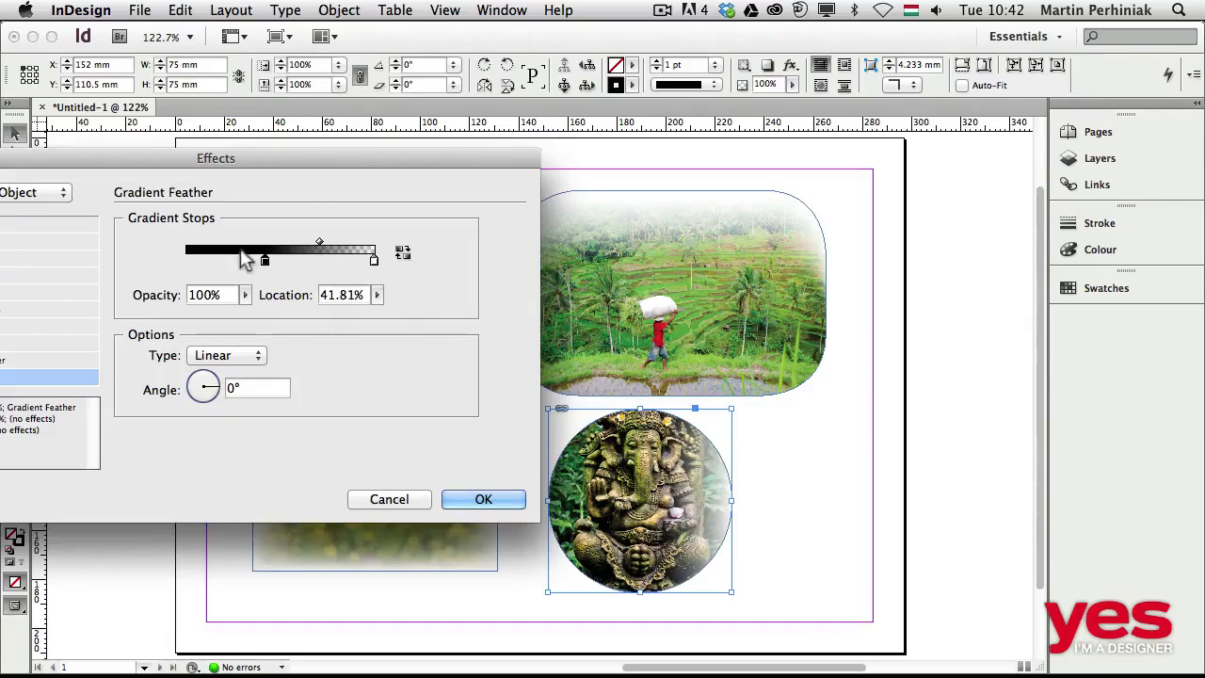
pyautogui.moveTo(373, 261); pyautogui.dragTo(302, 266)
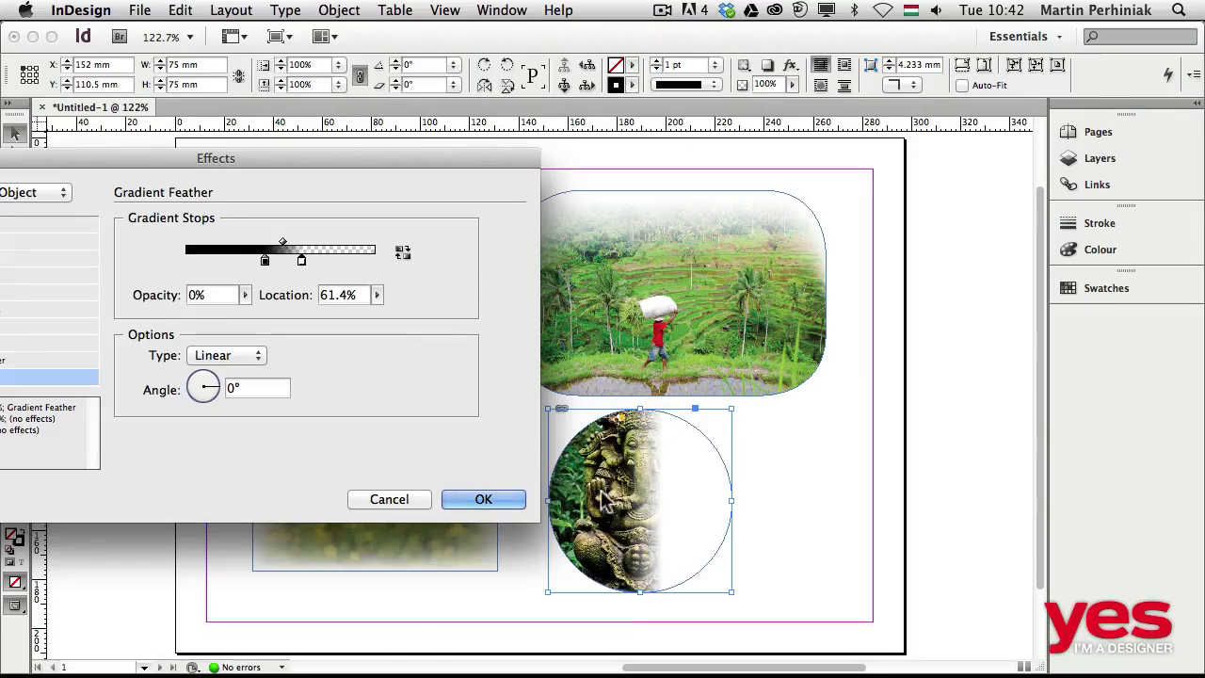
# Add two stops in the opaque part of the gradient and set the original opaque stop to 40.87% location and 31% opacity.
pyautogui.click(237, 260)
pyautogui.click(205, 261)
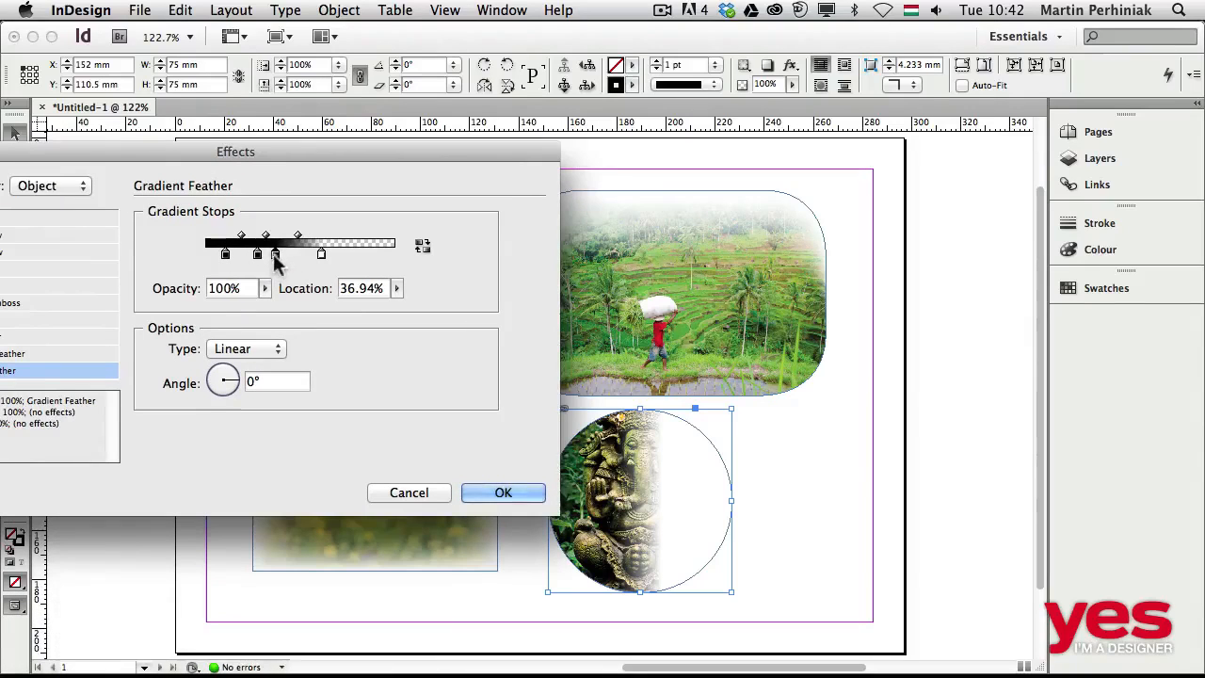
pyautogui.moveTo(274, 256); pyautogui.dragTo(282, 256)
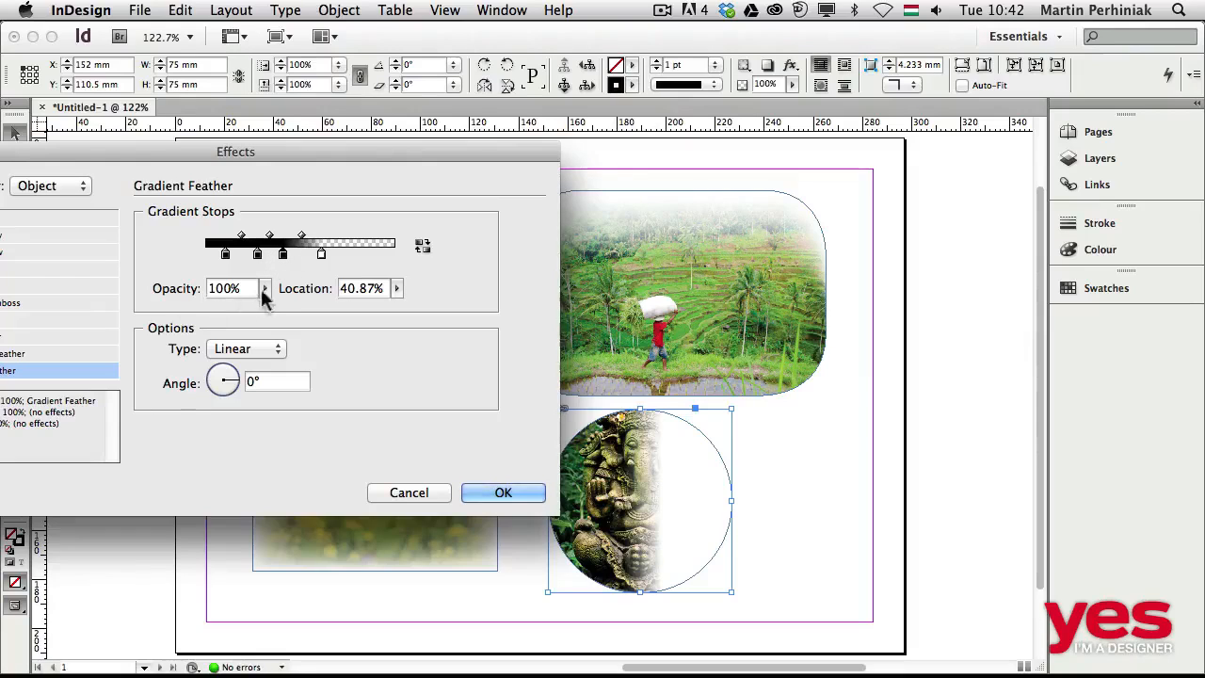
pyautogui.moveTo(268, 294); pyautogui.dragTo(201, 309)
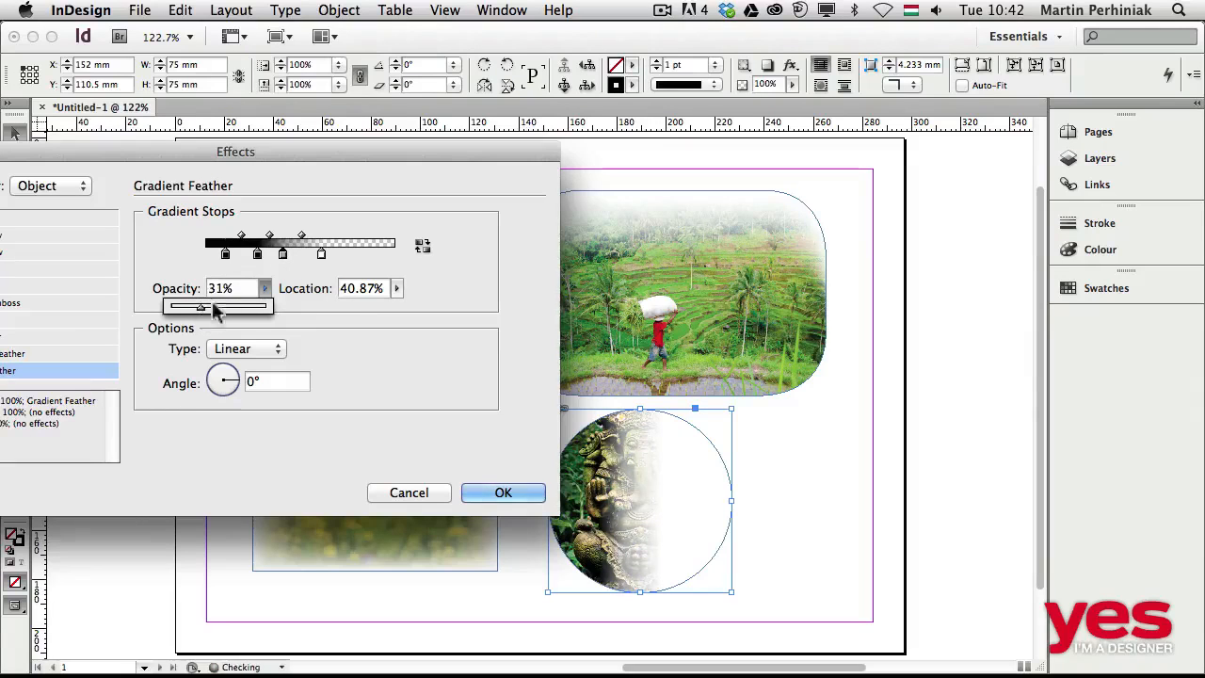
# Spread the gradient stops with an opaque one near the far end, and set the transparent stop to 51.23% location and 13% opacity.
pyautogui.moveTo(257, 254); pyautogui.dragTo(365, 256)
pyautogui.moveTo(283, 254)
pyautogui.mouseDown()
pyautogui.moveTo(268, 256)
pyautogui.moveTo(315, 258)
pyautogui.moveTo(295, 261)
pyautogui.mouseUp()
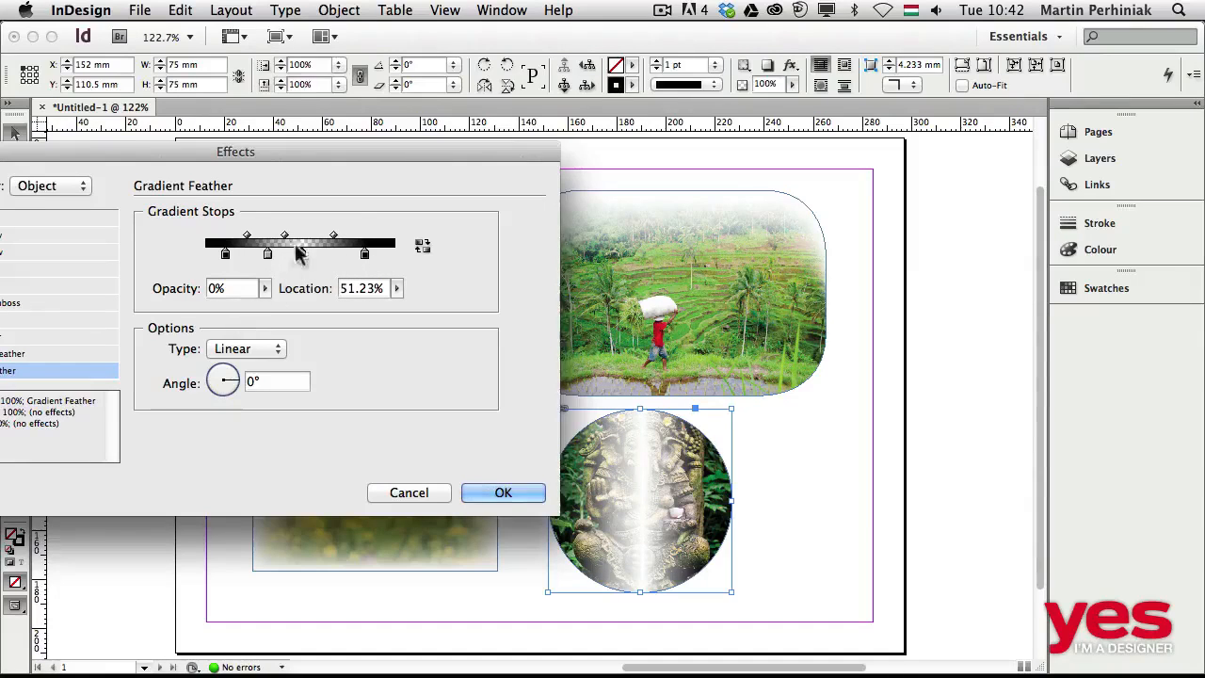
pyautogui.moveTo(270, 290)
pyautogui.mouseDown()
pyautogui.moveTo(273, 302)
pyautogui.moveTo(314, 306)
pyautogui.moveTo(279, 306)
pyautogui.mouseUp()
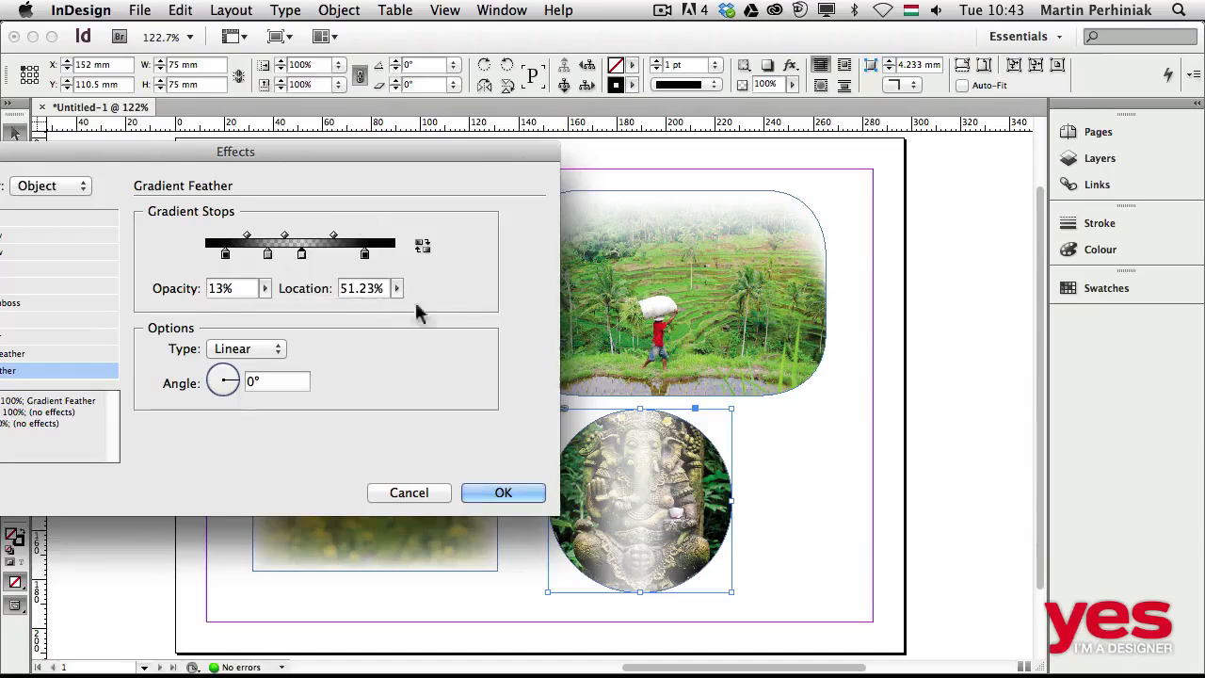
# Set the statue image's gradient feather type to Radial, try reversing the gradient stops, and apply the effect.
pyautogui.click(229, 356)
pyautogui.click(231, 364)
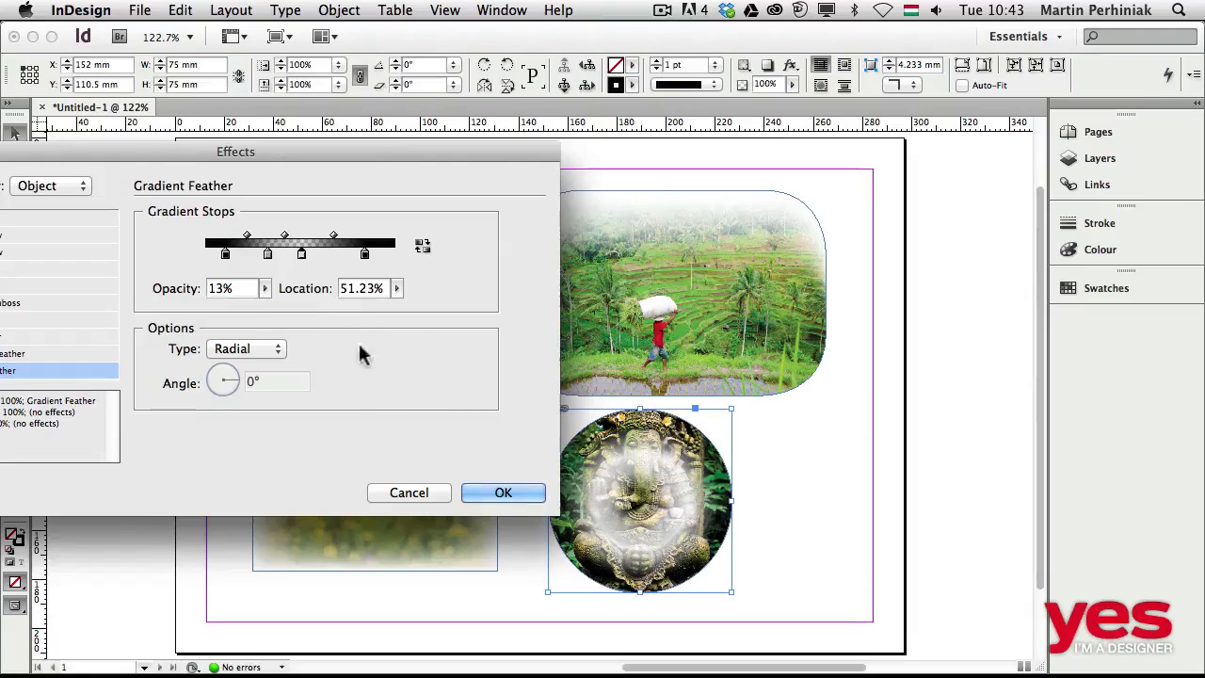
pyautogui.click(420, 245)
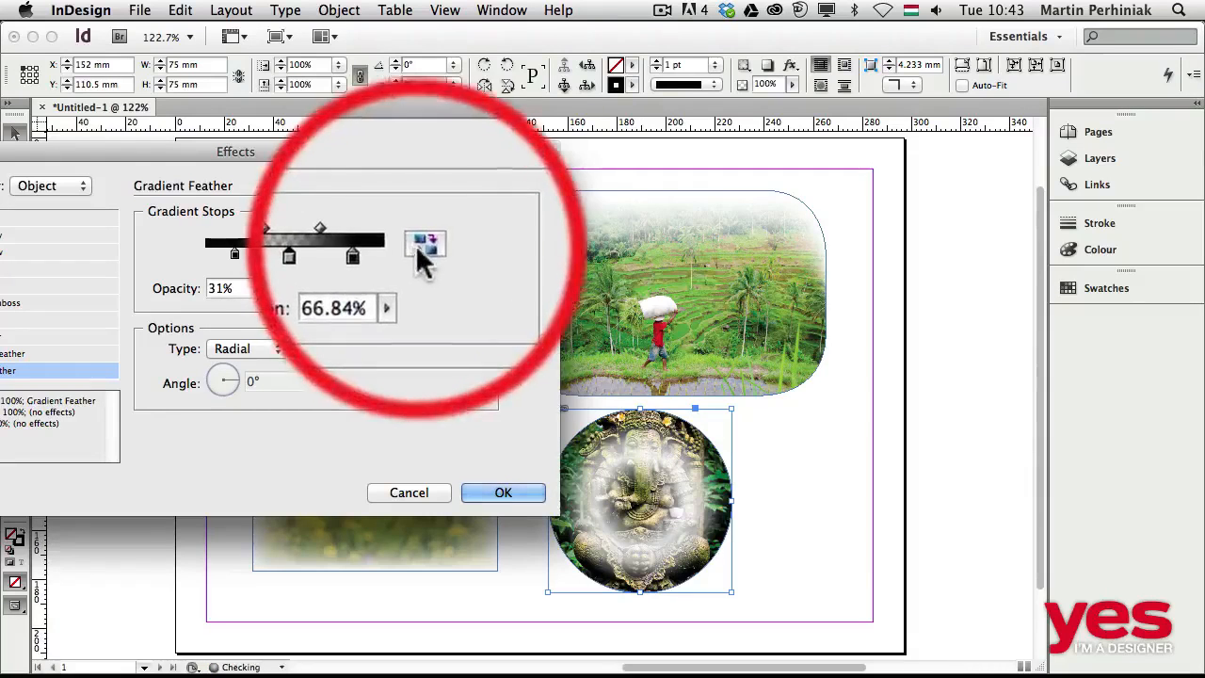
pyautogui.click(420, 244)
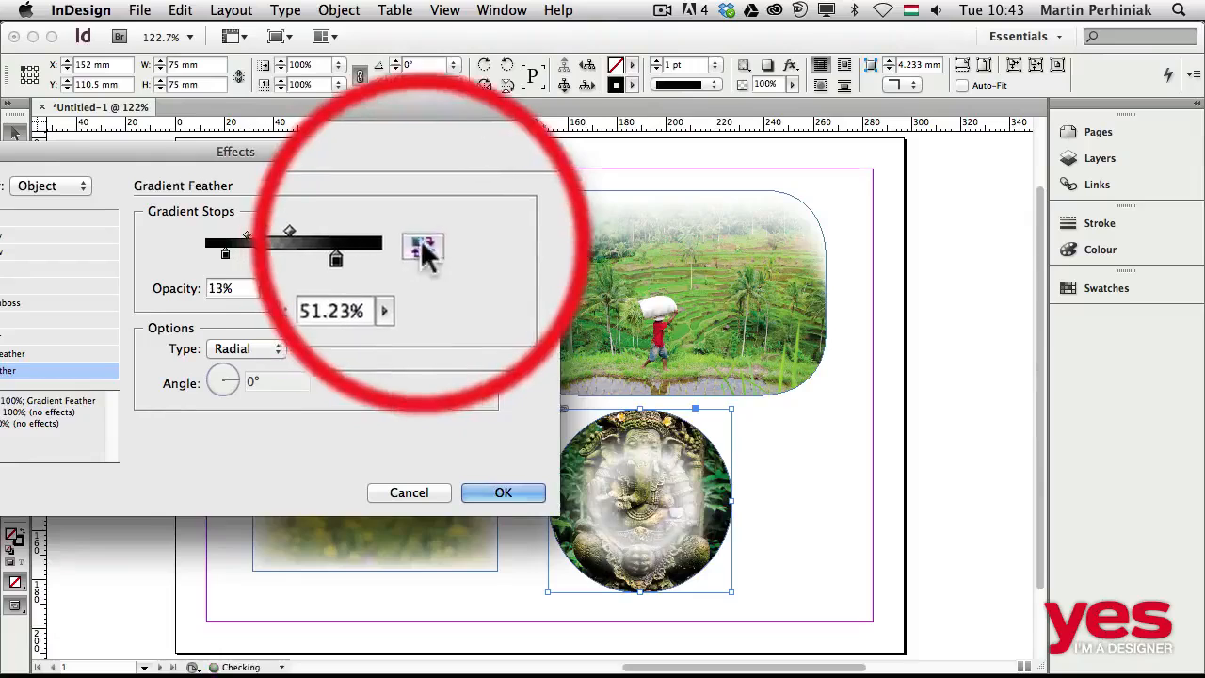
pyautogui.click(506, 494)
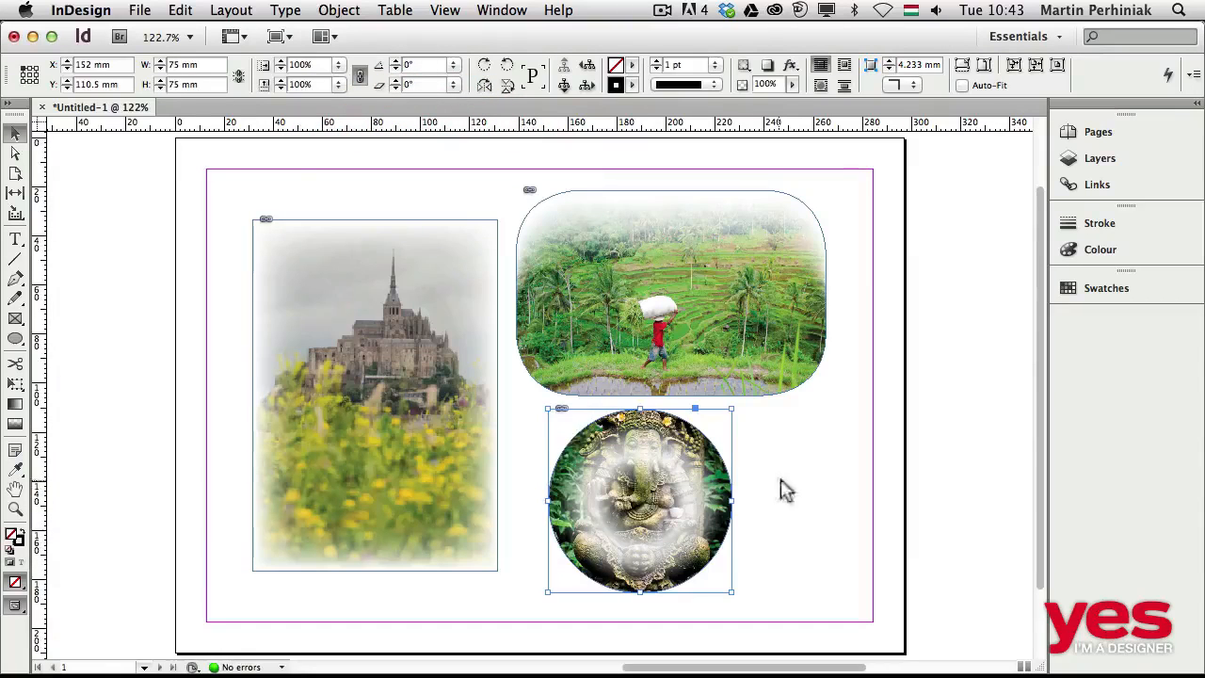
# Deselect the statue image and preview the page without frame edges and guides.
pyautogui.click(783, 486)
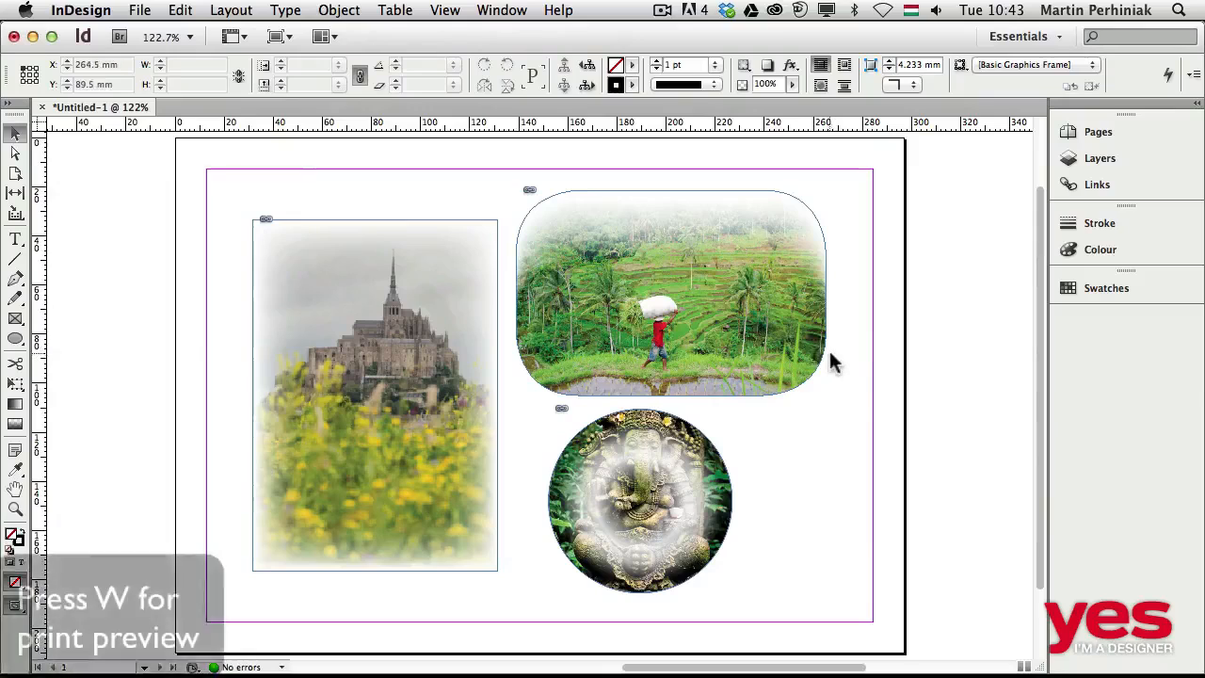
pyautogui.press('w')
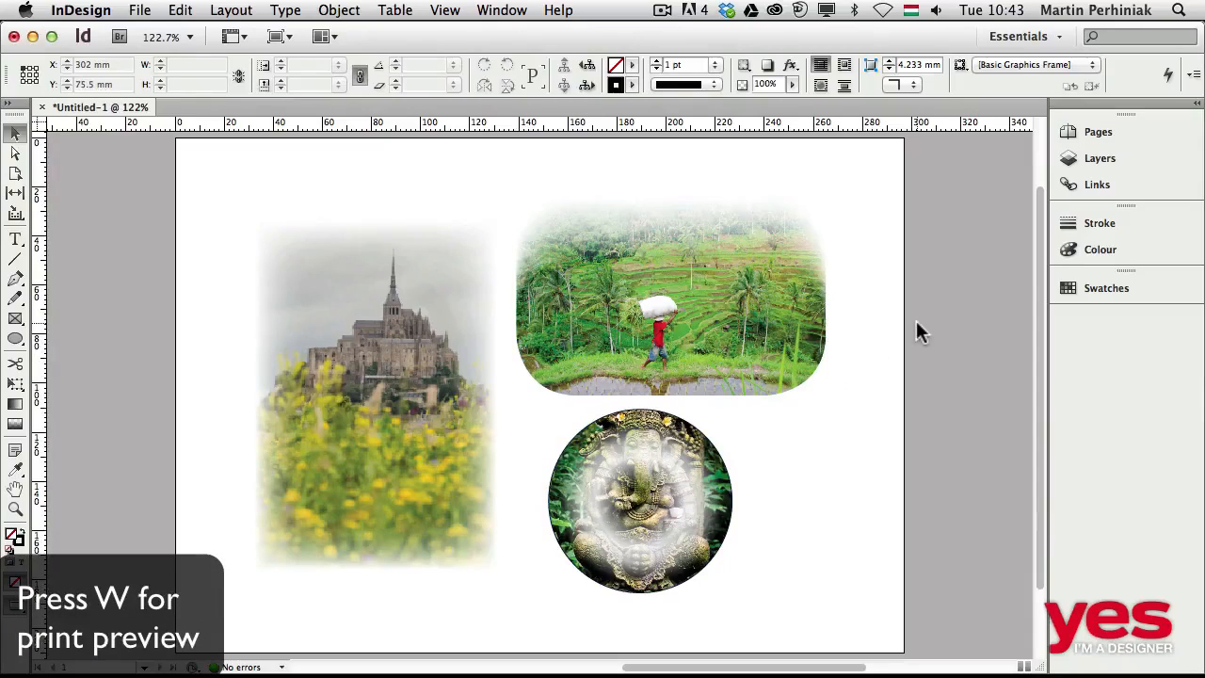